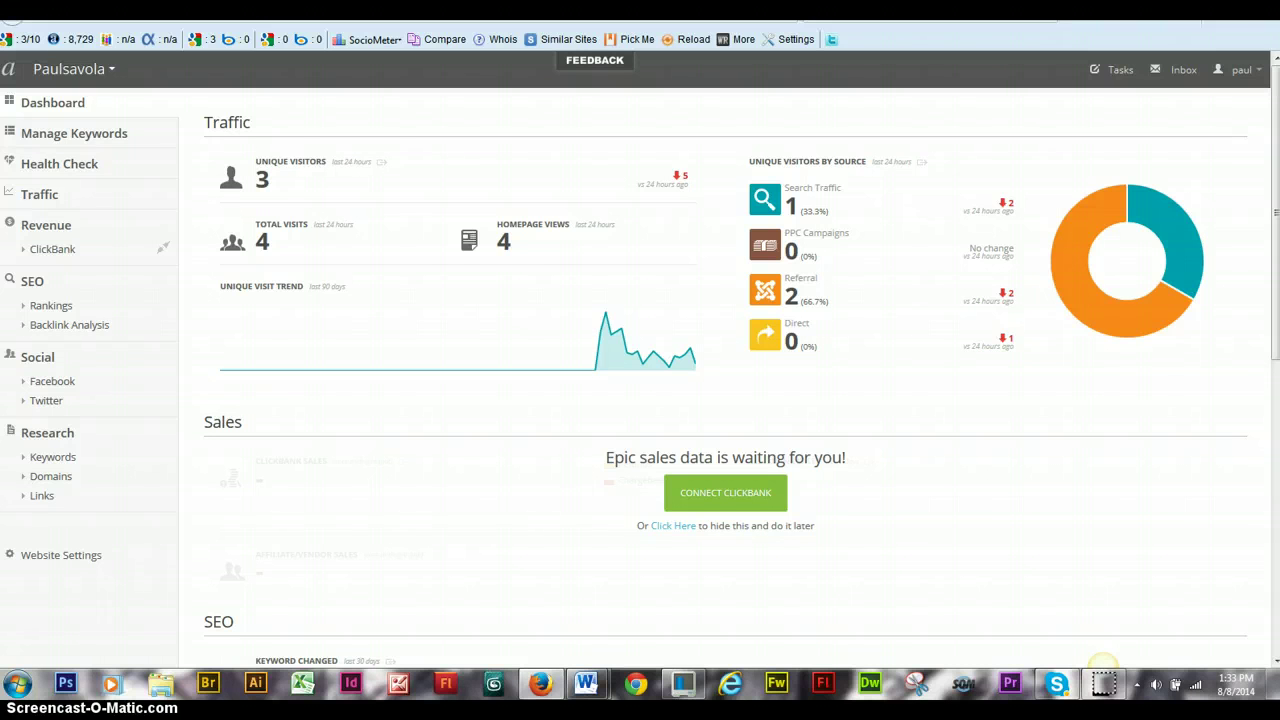
Review the dashboard's traffic overview and open the website's keyword management page.
mouse_move(1135, 207)
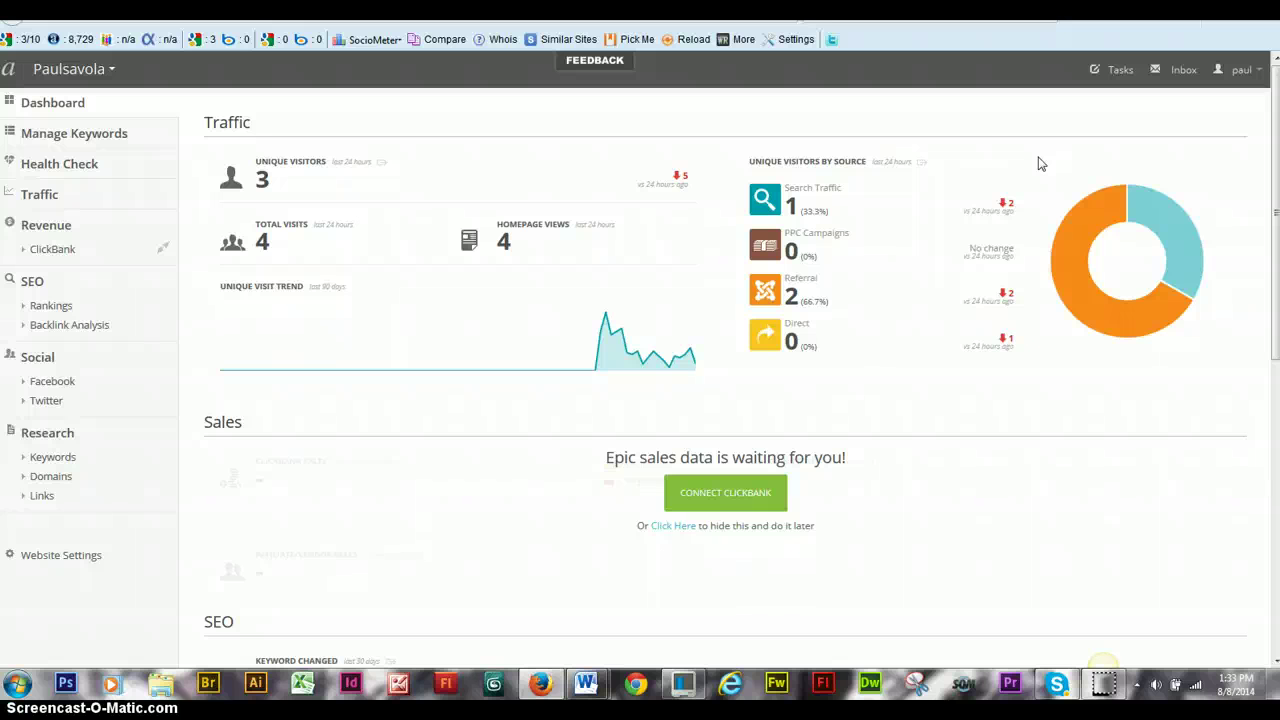
left_click(96, 141)
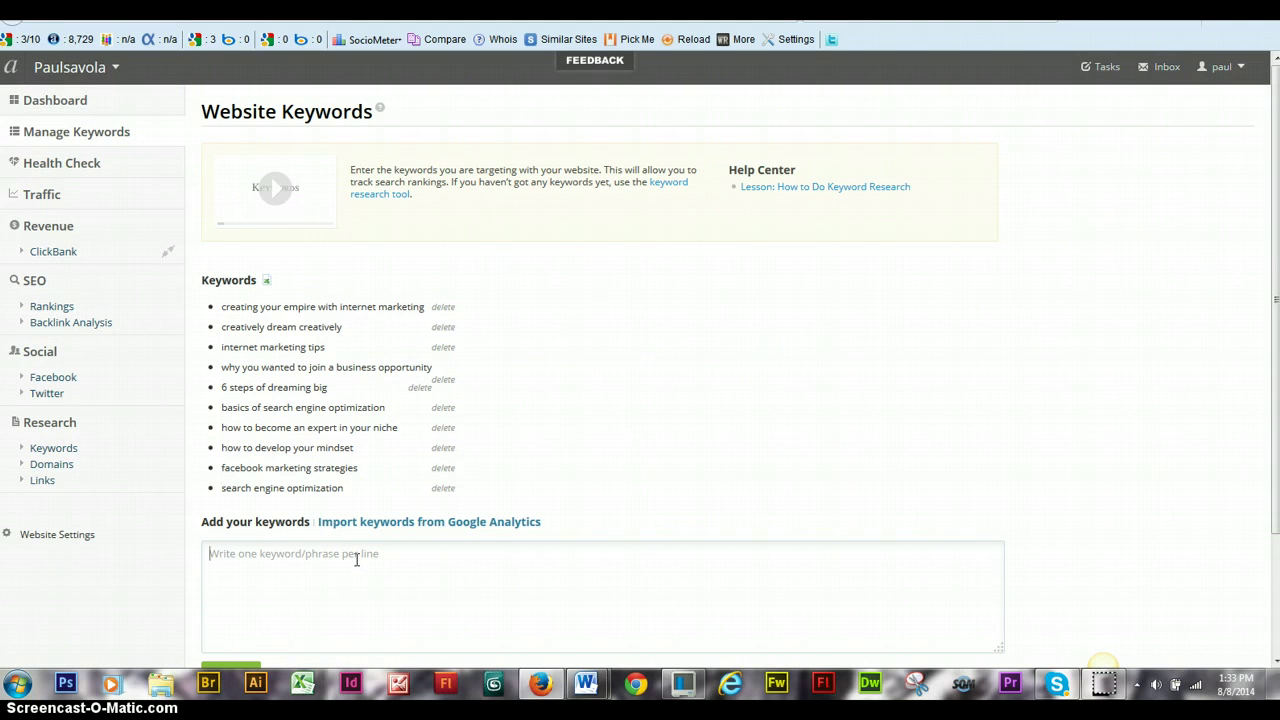
left_click(356, 560)
type("facebo")
left_click_drag(258, 552, 200, 550)
key("BackSpace")
Review the site's Health Check, listing the Done/Ignored issues and expanding the details of "Improper use of href attribute".
left_click(81, 168)
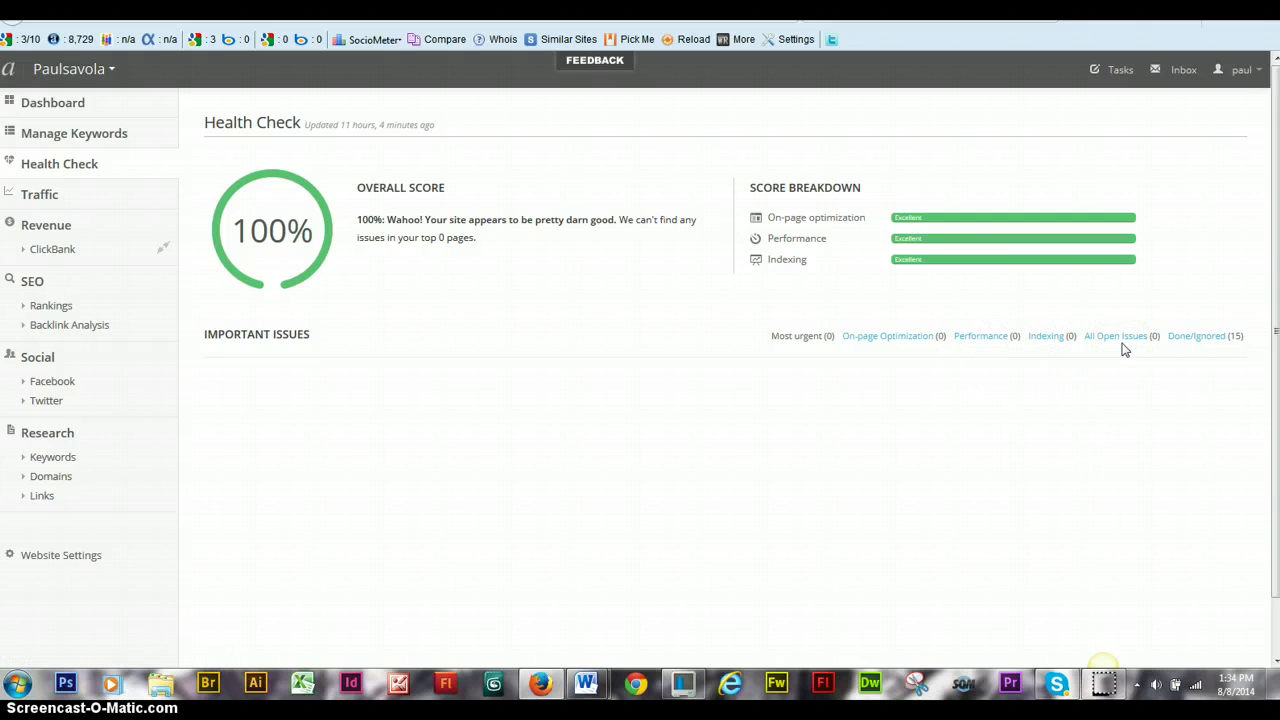
left_click(1192, 337)
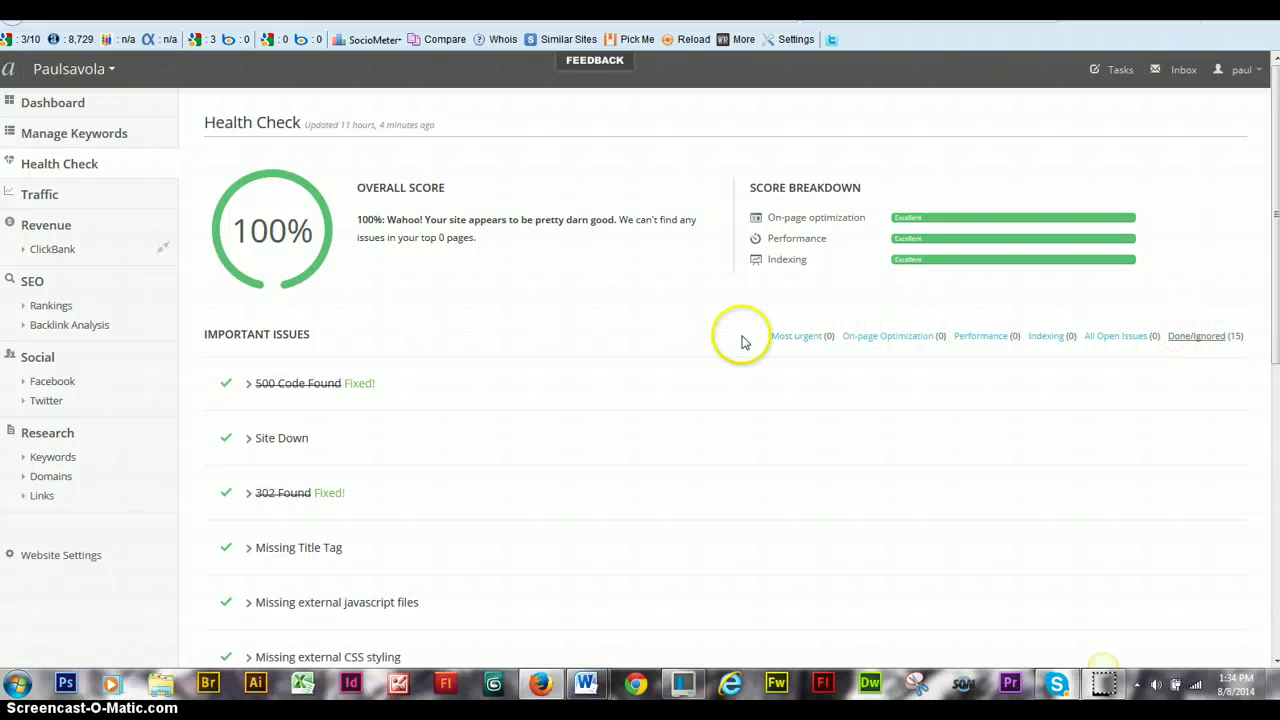
left_click_drag(1275, 275, 1275, 567)
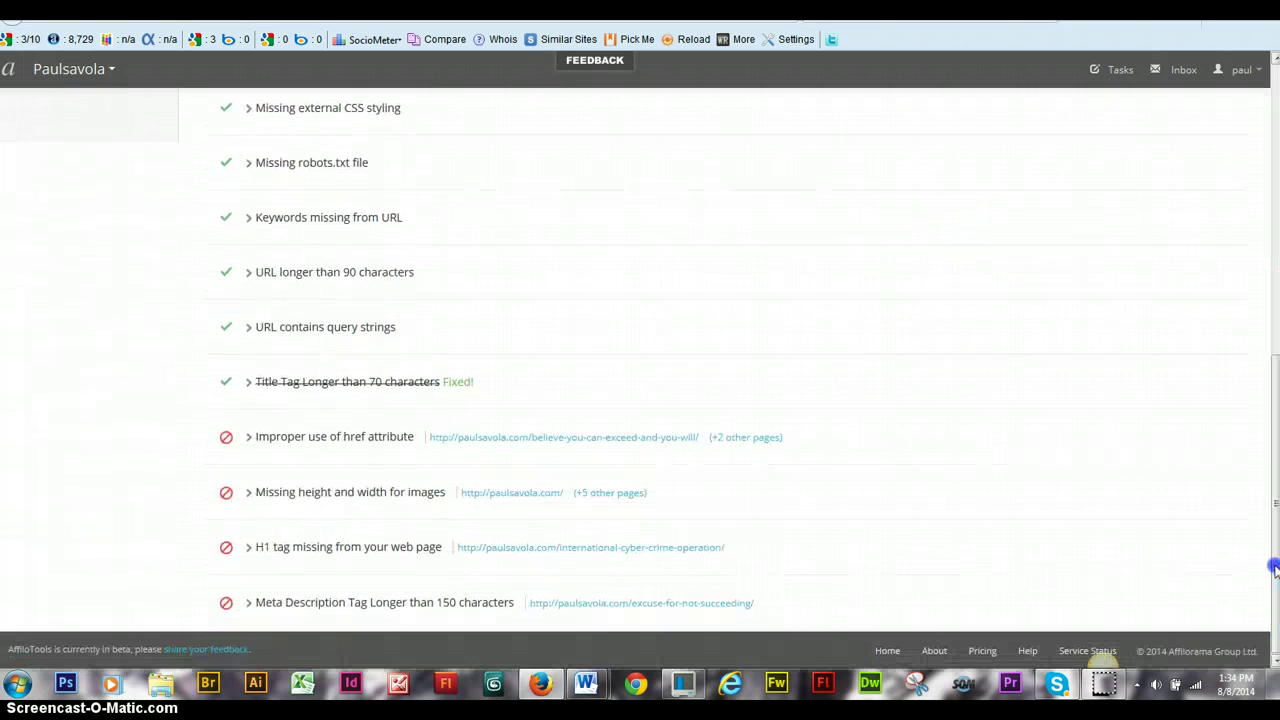
left_click(249, 440)
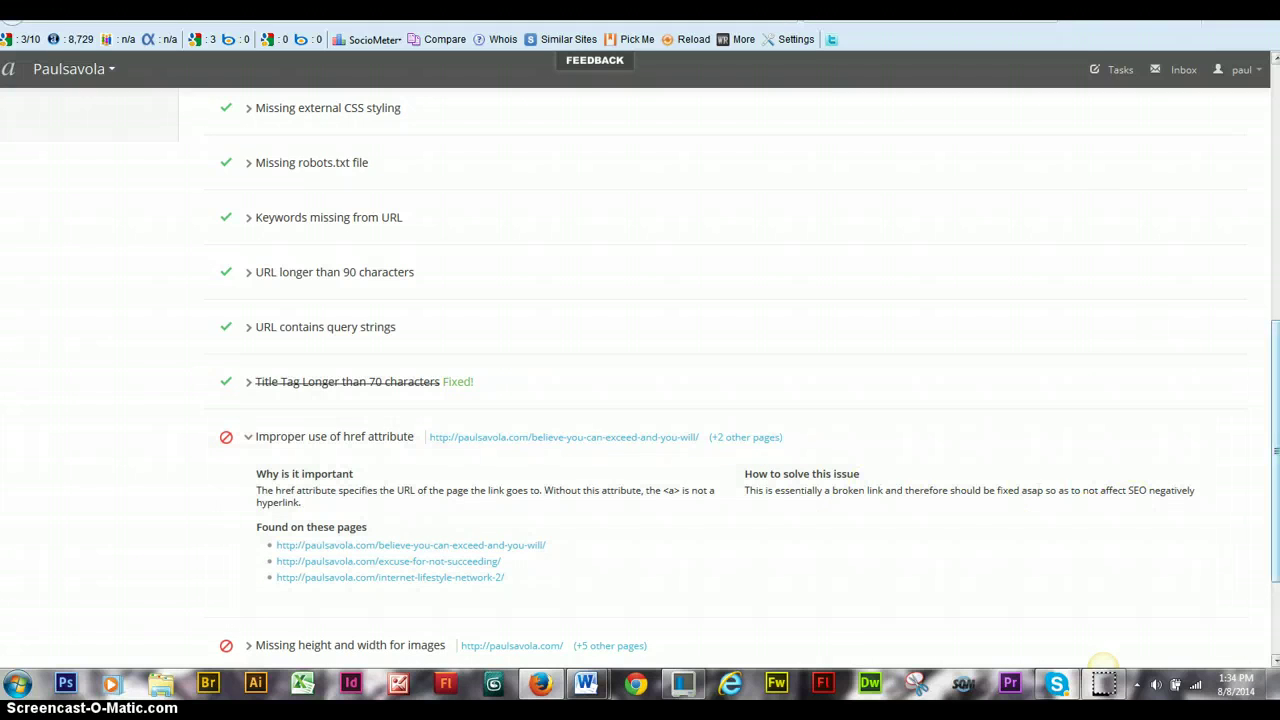
left_click_drag(1272, 350, 1274, 118)
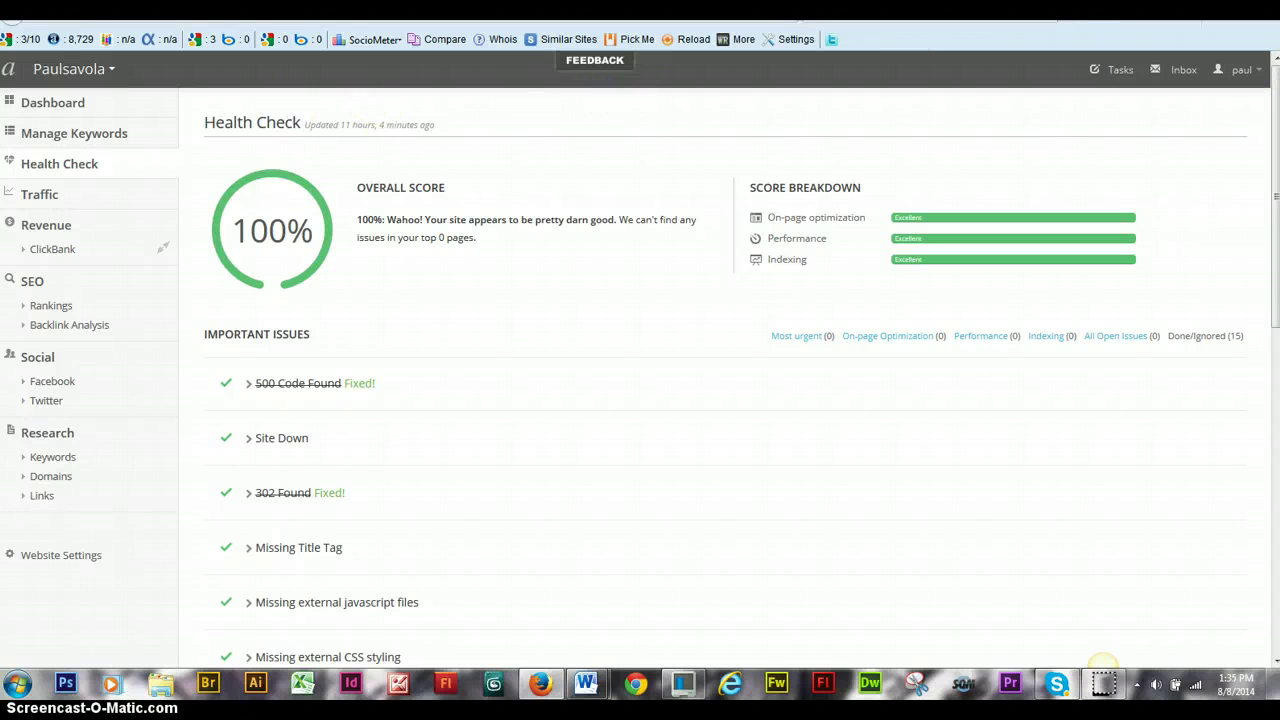
Switch to GTmetrix and run a performance analysis of the blog's home page URL.
key("ctrl+Tab")
left_click(464, 228)
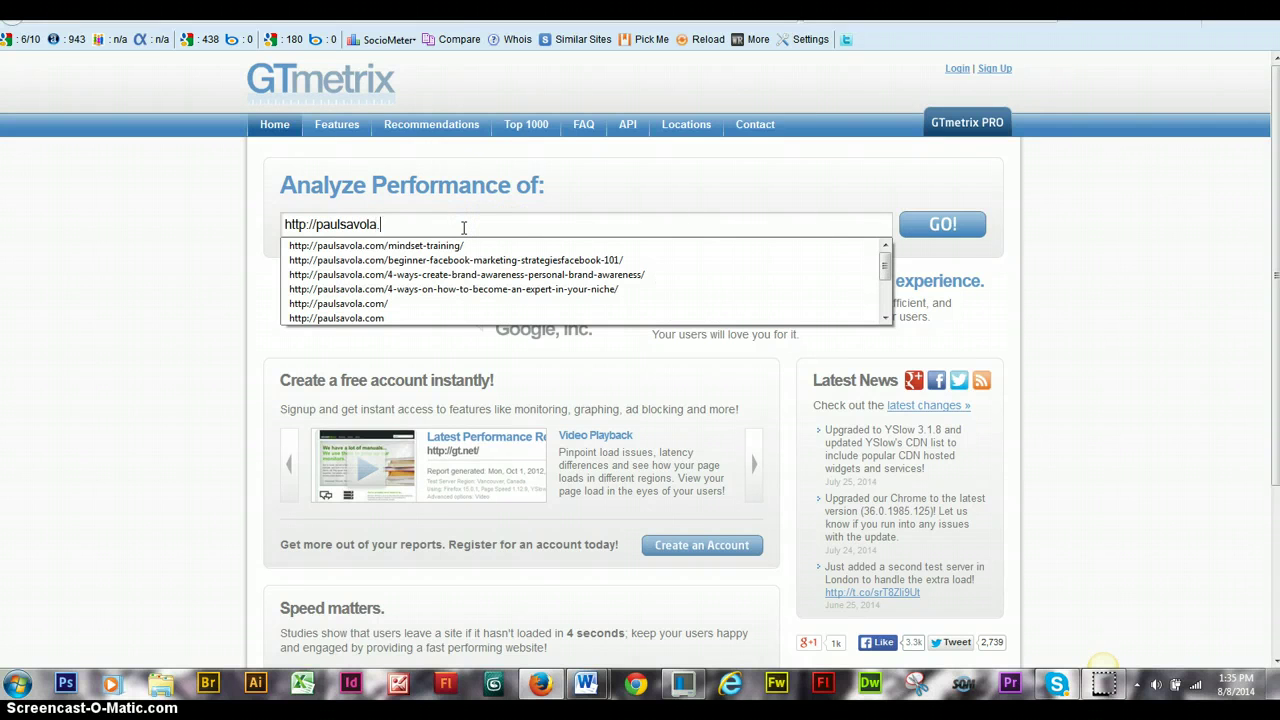
type("http://paulsavola.com")
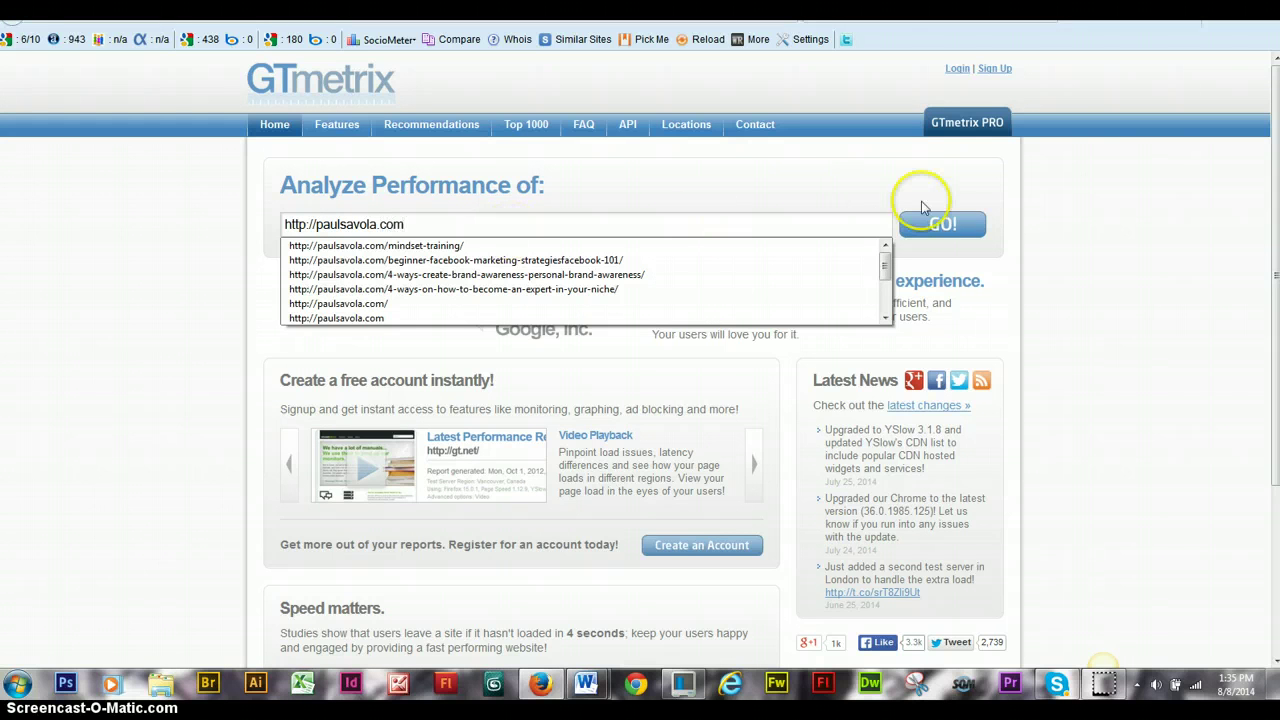
left_click(943, 222)
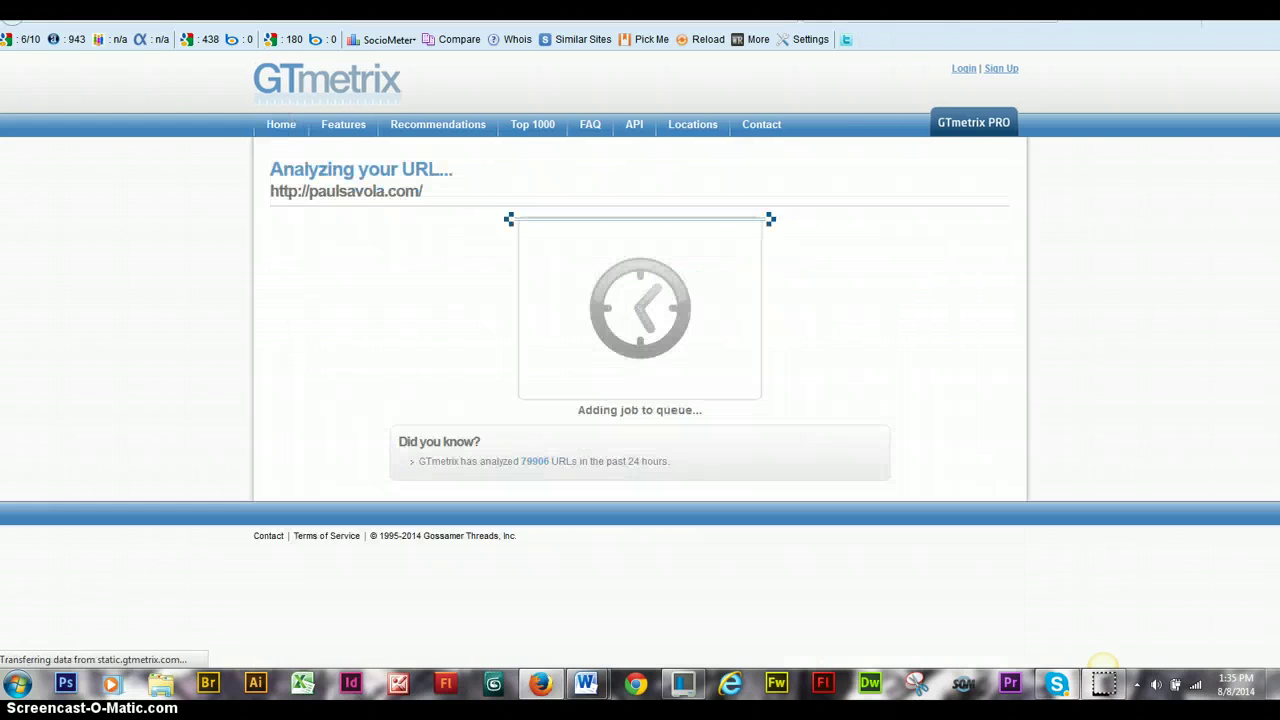
Return to AffiloTools and examine the Google Analytics traffic overview, including the visits graph and Top Content table.
key("ctrl+Tab")
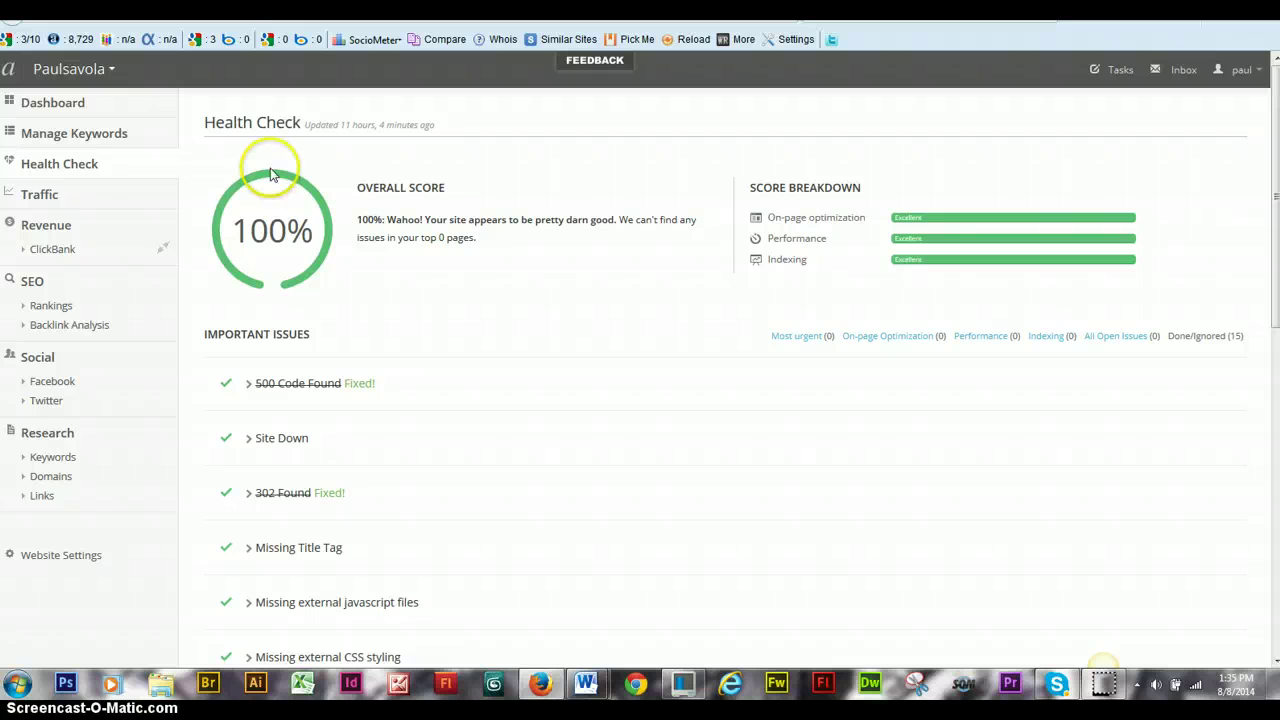
left_click(47, 200)
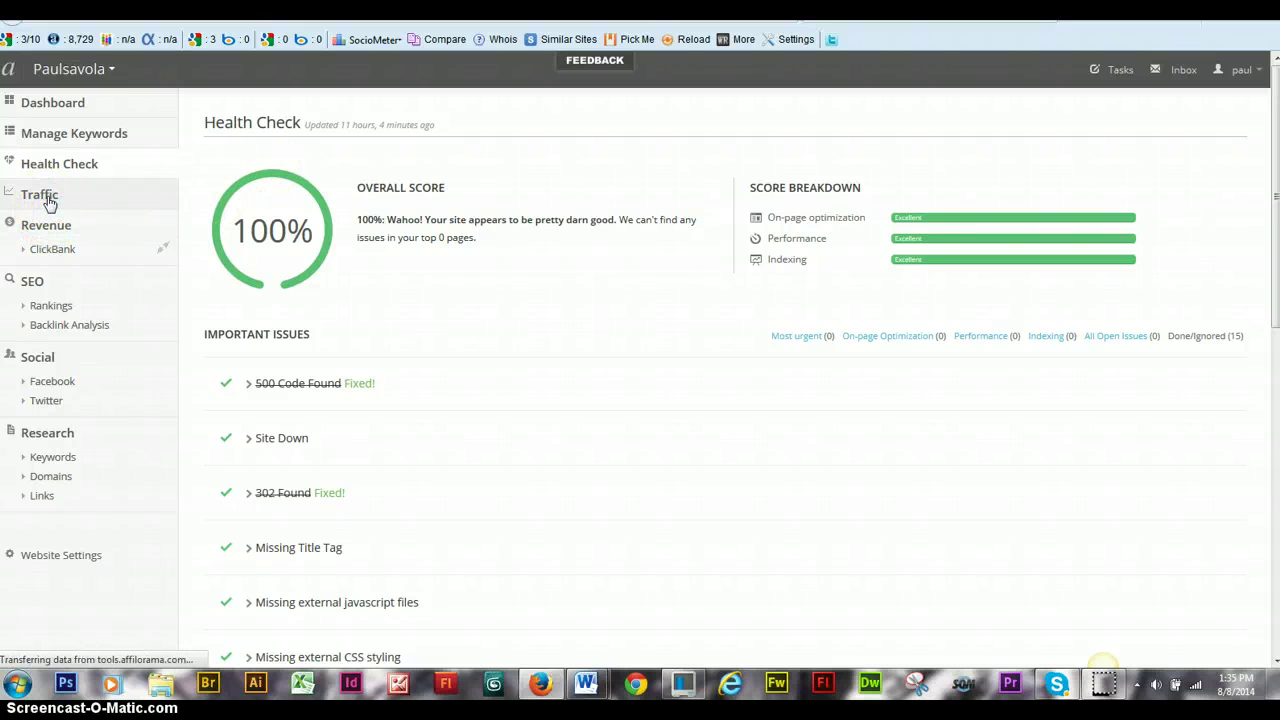
left_click(378, 340)
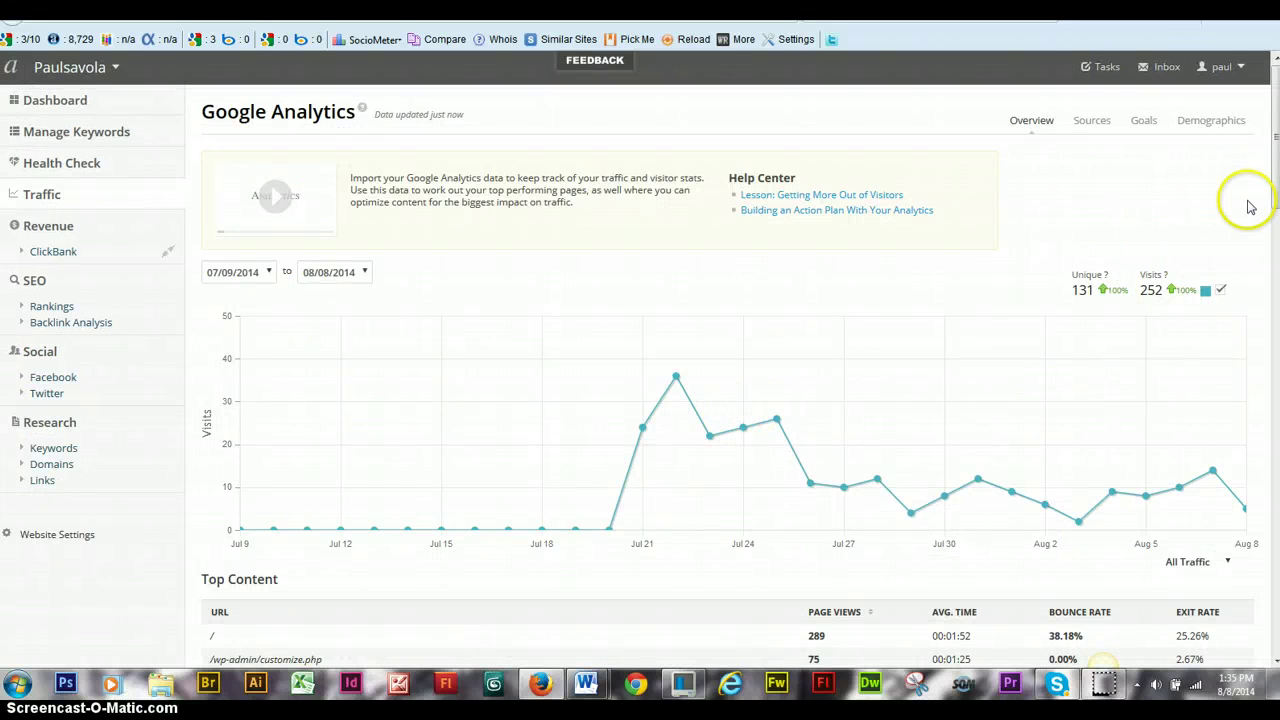
left_click_drag(1273, 150, 1271, 180)
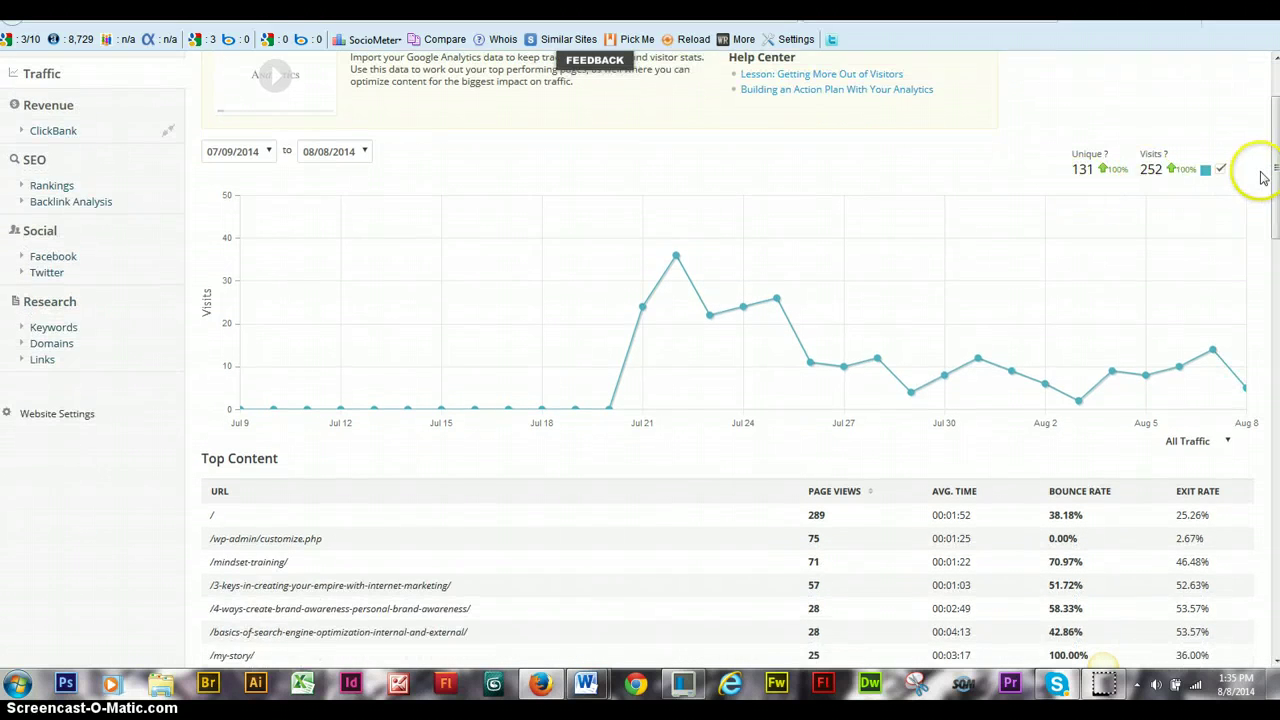
left_click_drag(1276, 158, 1266, 216)
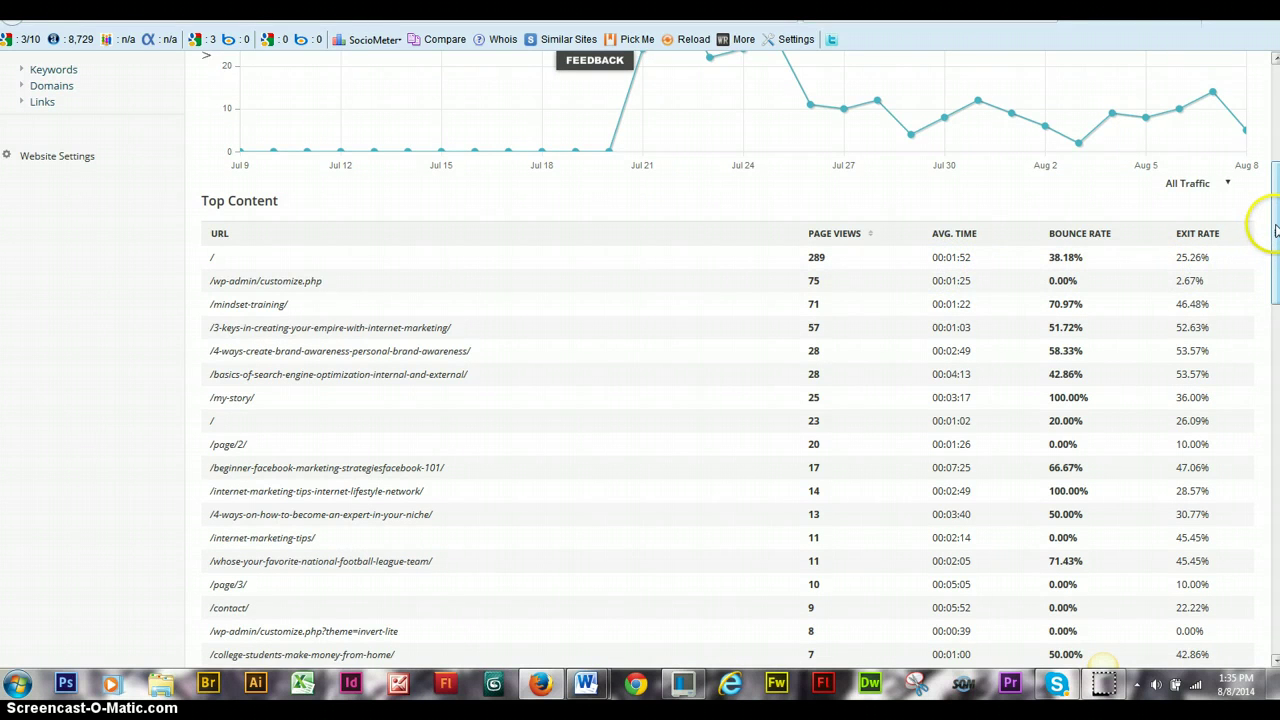
mouse_move(1275, 230)
left_mouse_down()
mouse_move(1273, 275)
mouse_move(1273, 234)
left_mouse_up()
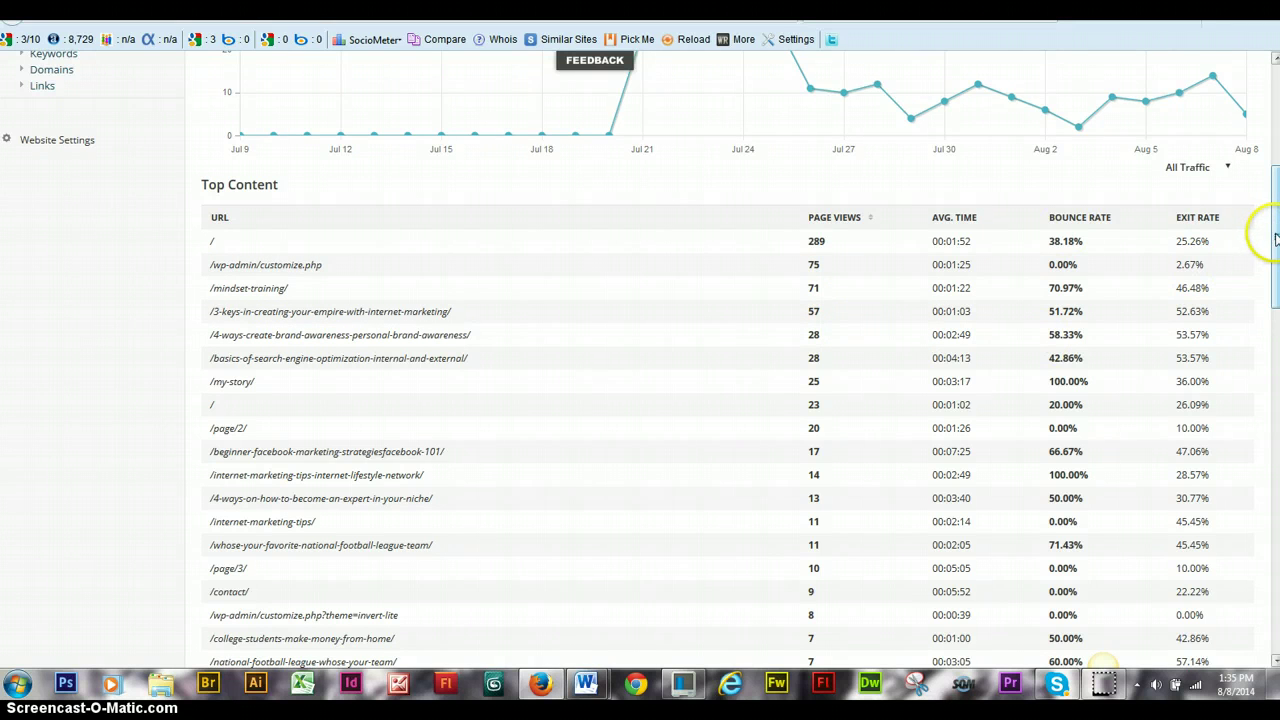
left_click_drag(1275, 239, 1274, 80)
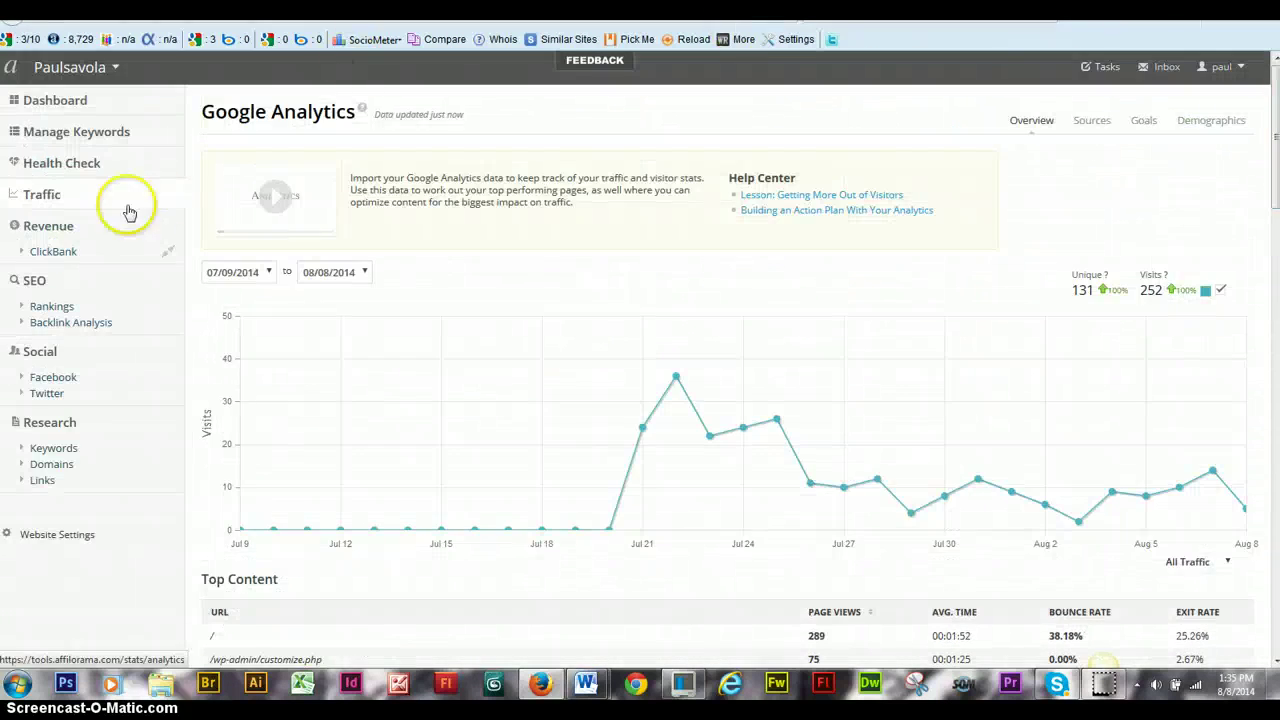
Open the ClickBank revenue module and look over its connection page and sample sales overview.
left_click(46, 233)
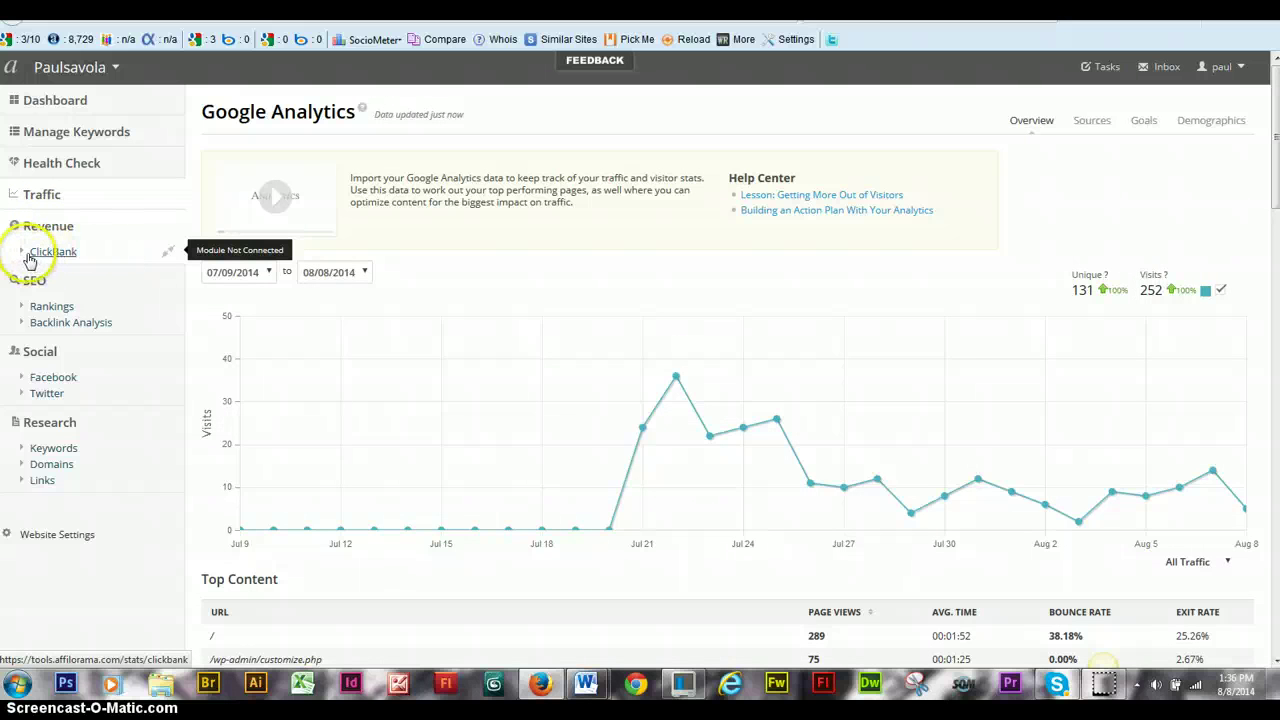
left_click(29, 255)
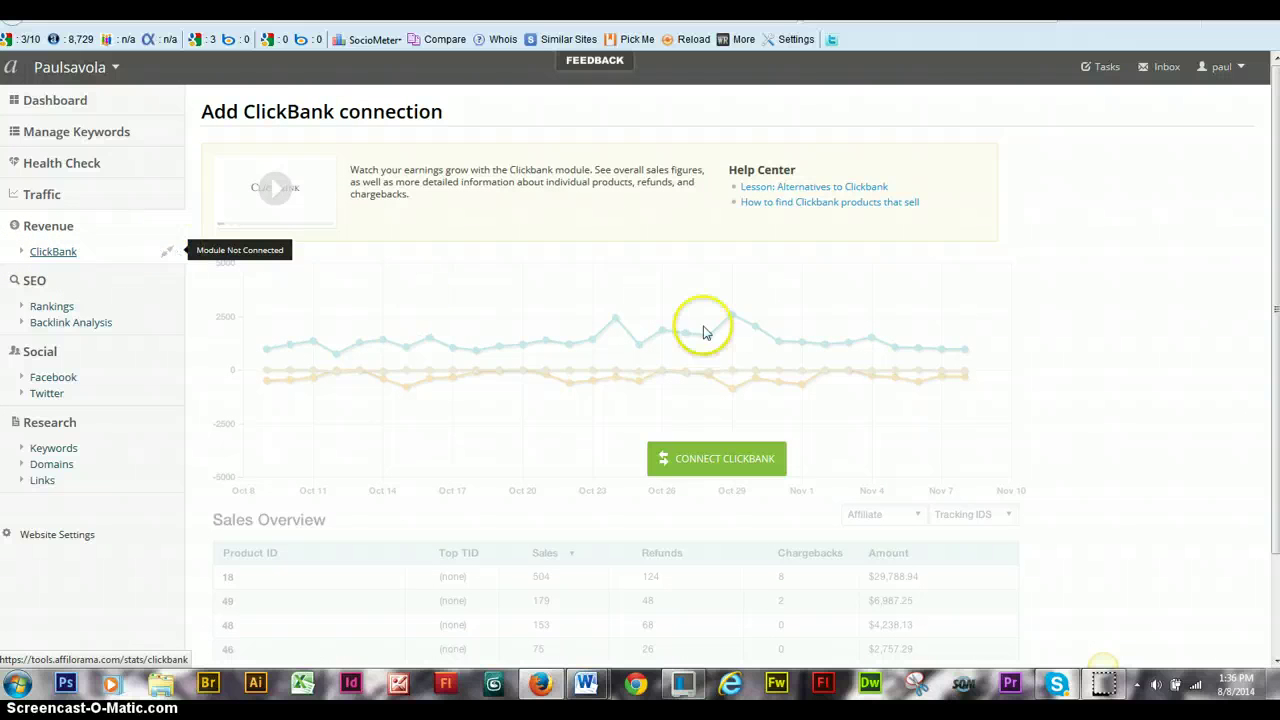
left_click_drag(1275, 181, 1265, 390)
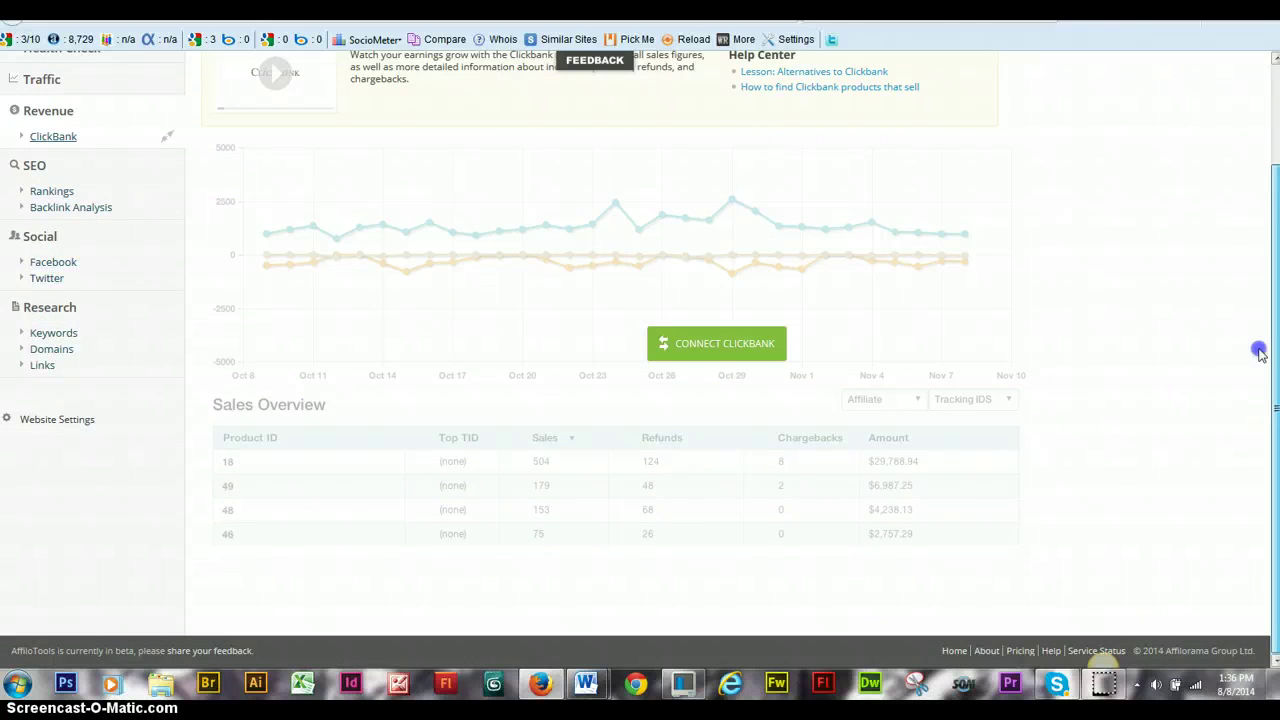
left_click_drag(1257, 250, 1272, 190)
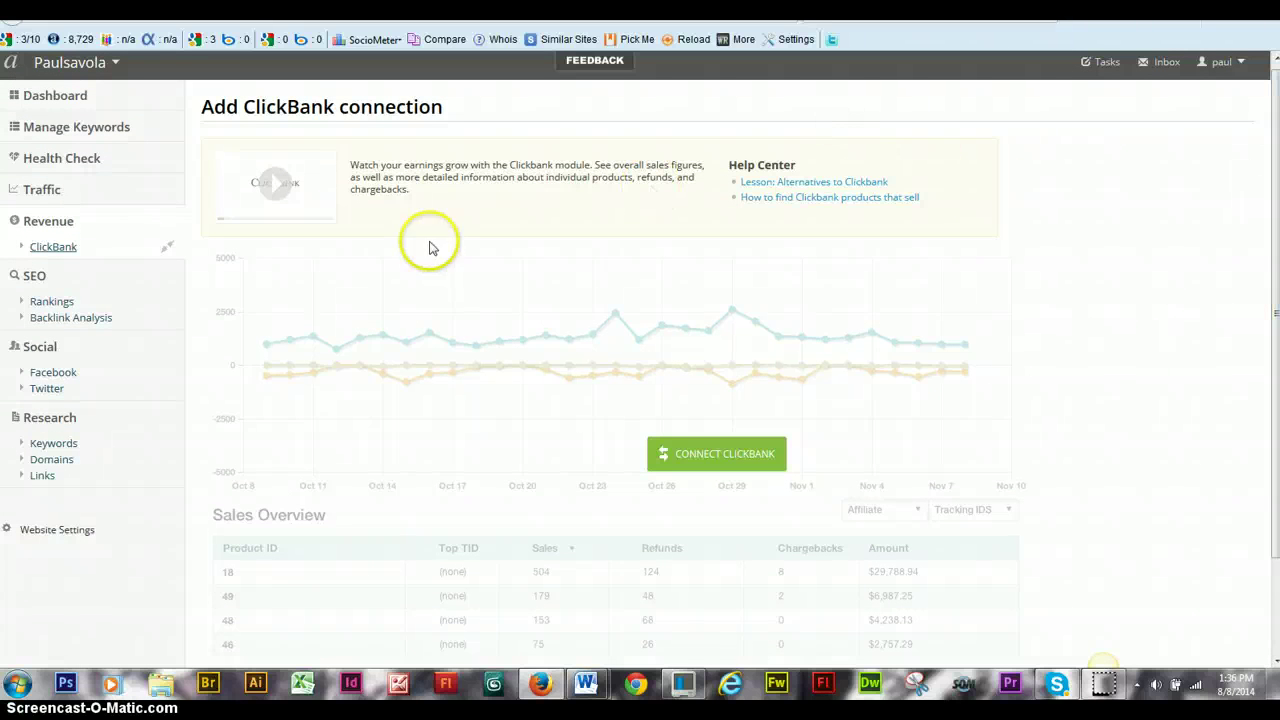
Open the SEO search rankings, switch them to Google US, and examine the keyword ranks and highest-ranking pages.
left_click(47, 305)
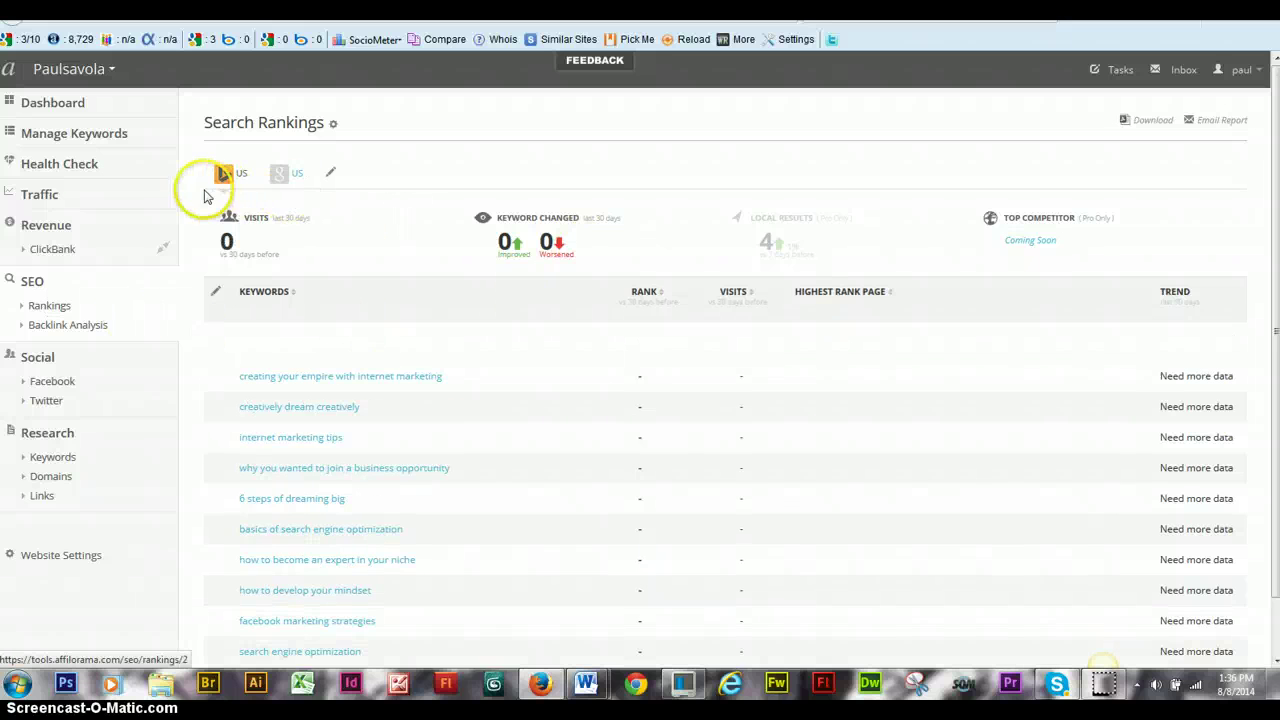
left_click(286, 181)
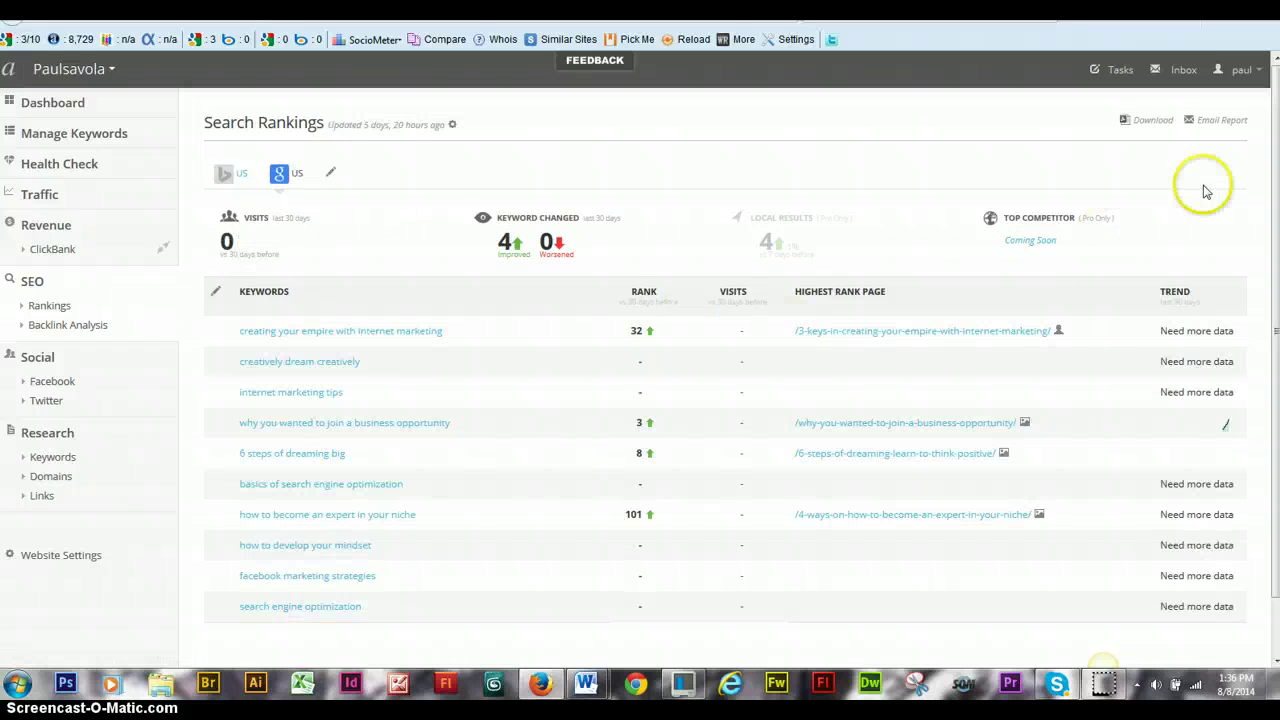
left_click_drag(1277, 163, 1270, 240)
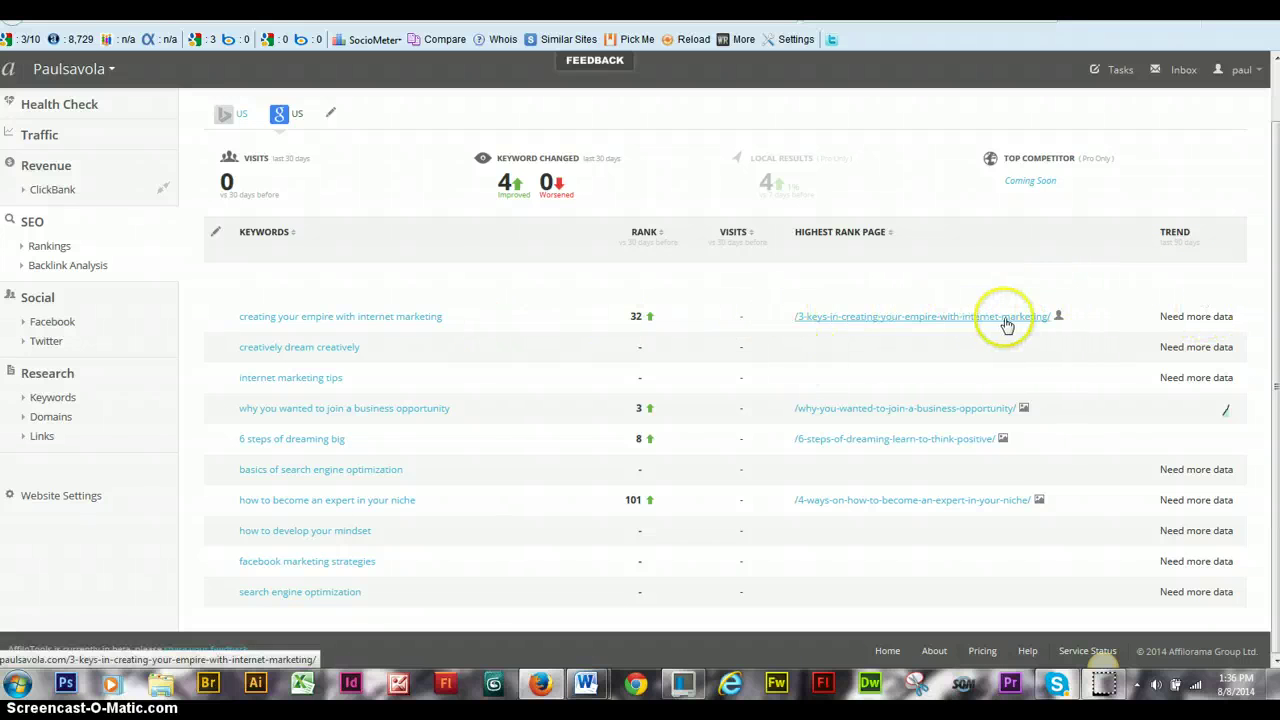
mouse_move(1060, 322)
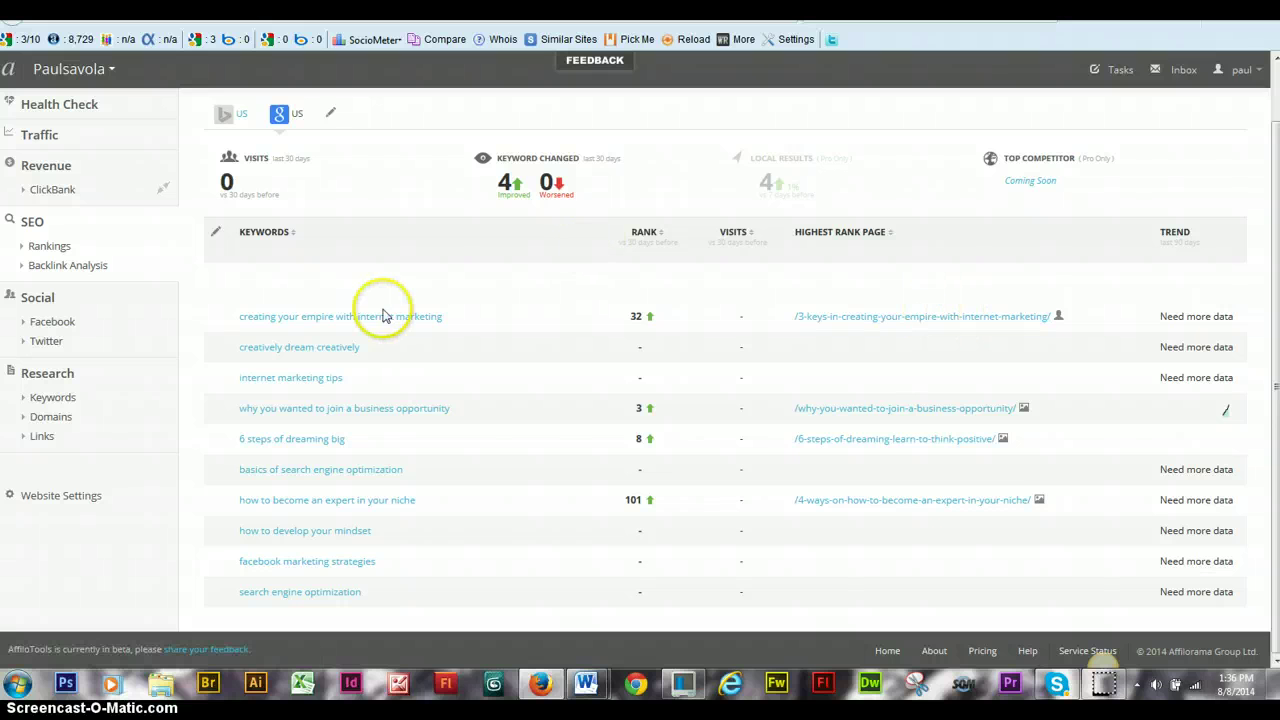
Look up the keyword "why you wanted to join a business opportunity" on Google and go to the second results page.
left_click(375, 412)
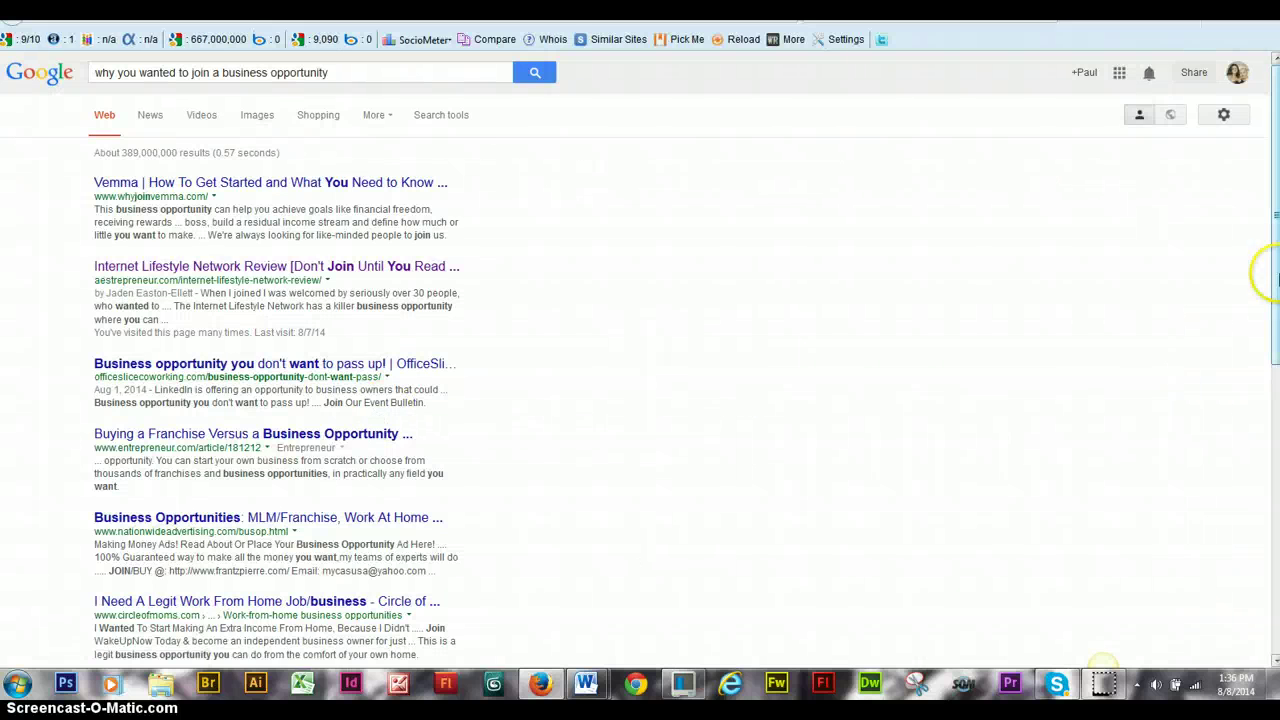
left_click_drag(1275, 275, 1263, 622)
left_click(209, 579)
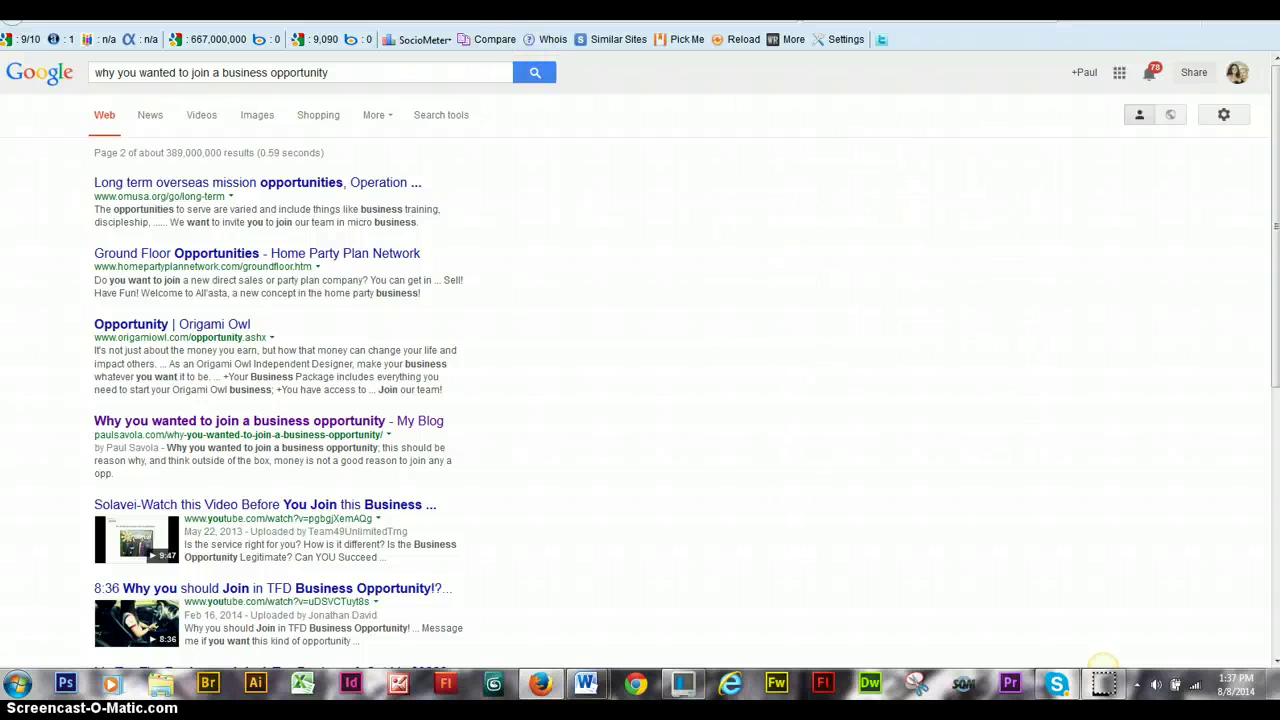
Return to AffiloTools and open the backlink analysis overview for the blog's domain.
key("ctrl+Tab")
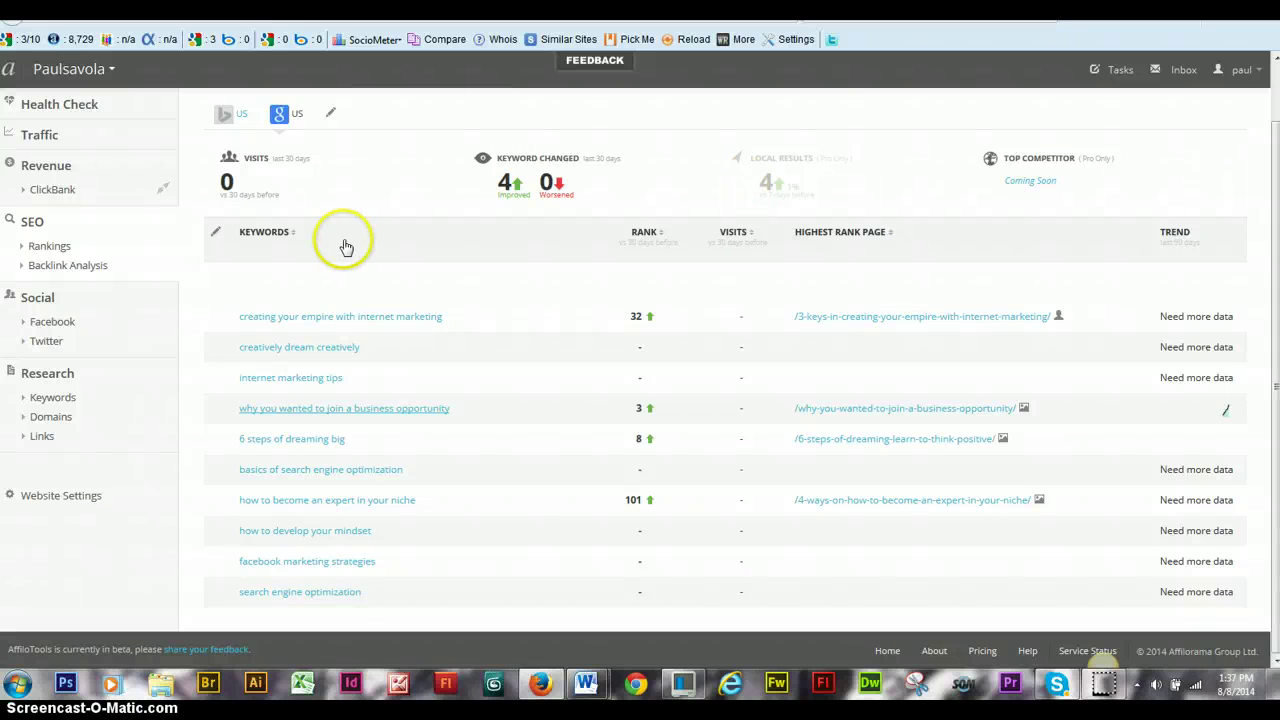
left_click(84, 268)
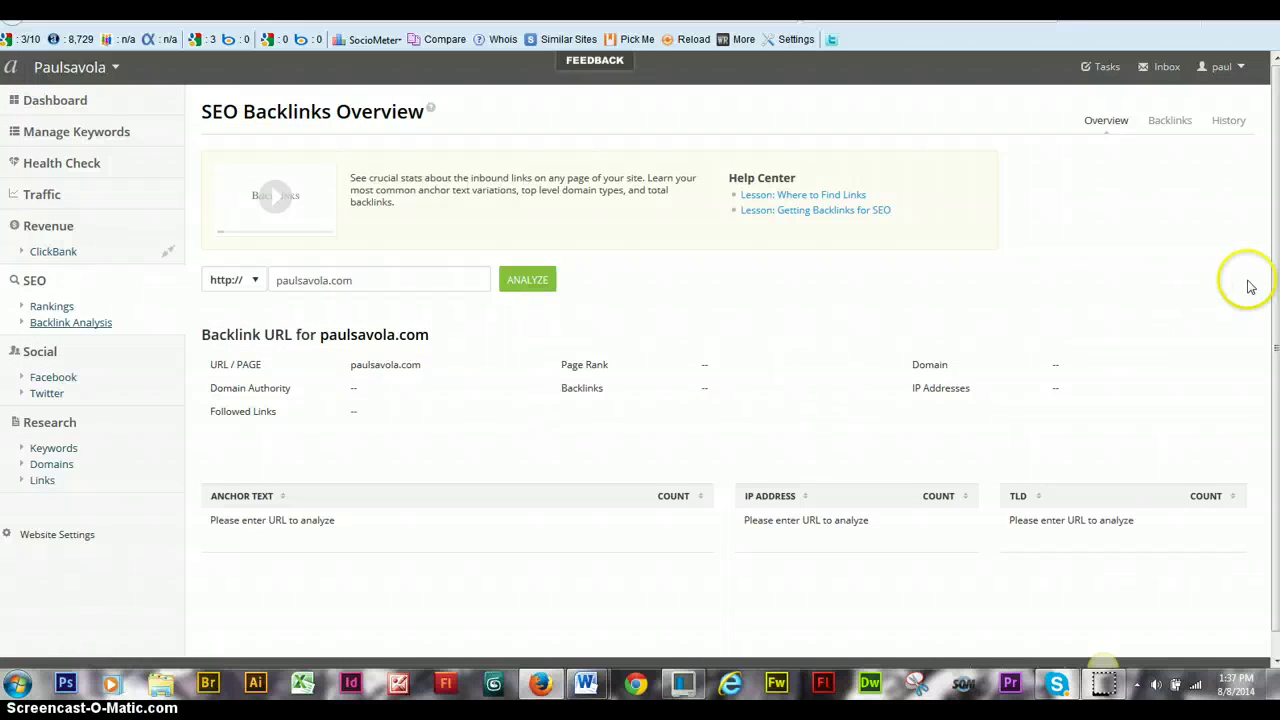
mouse_move(1276, 242)
left_mouse_down()
mouse_move(1275, 268)
mouse_move(1266, 229)
left_mouse_up()
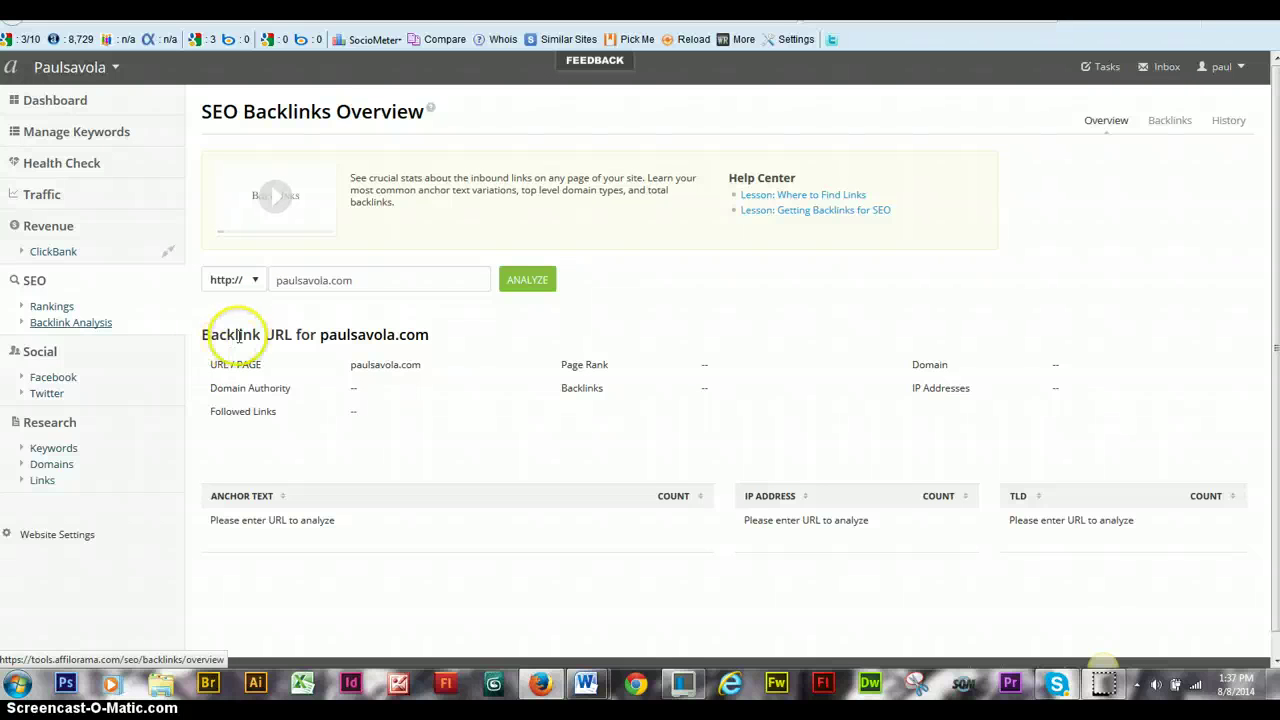
Open the Facebook social overview and place the cursor in the empty post composer.
left_click(71, 382)
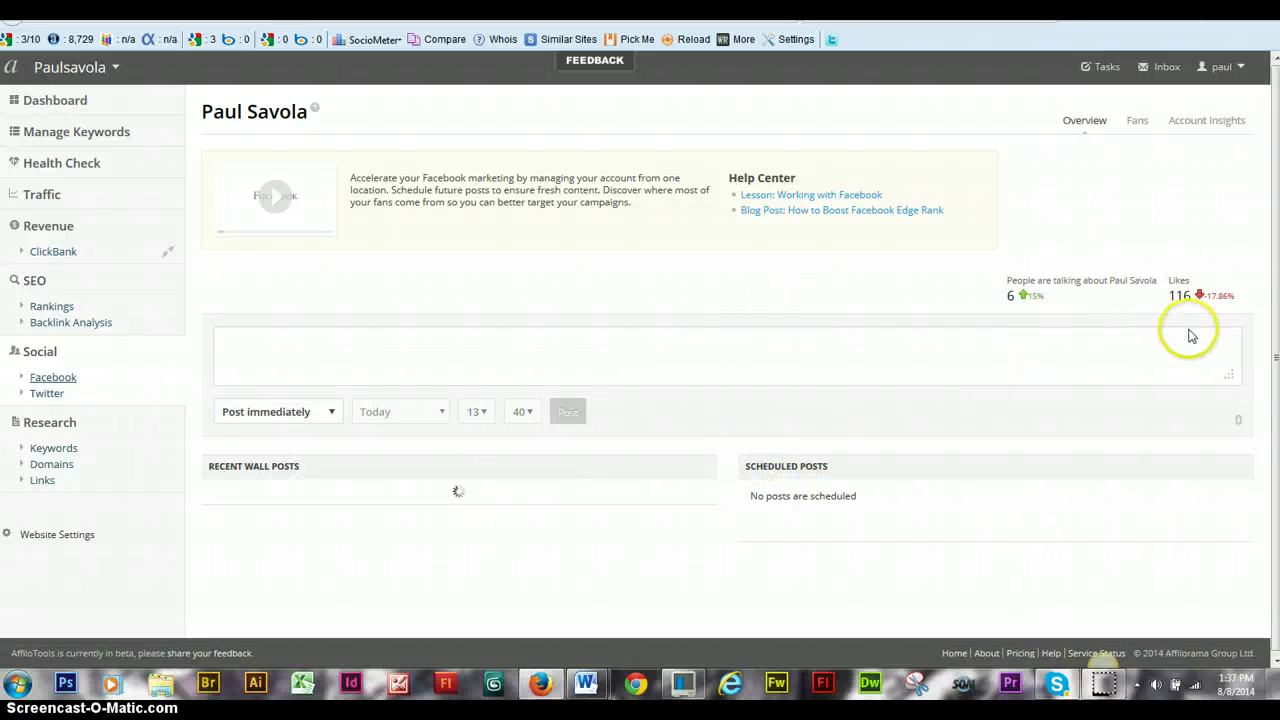
left_click_drag(1271, 229, 1272, 258)
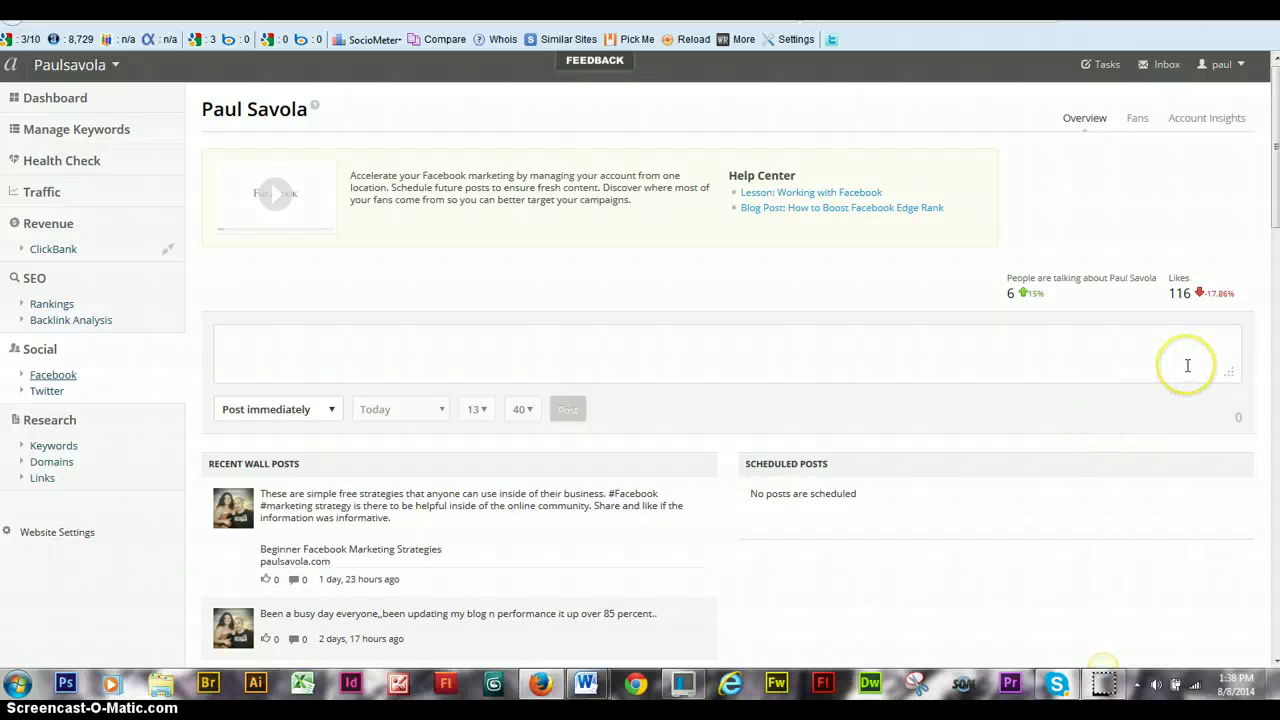
left_click(395, 346)
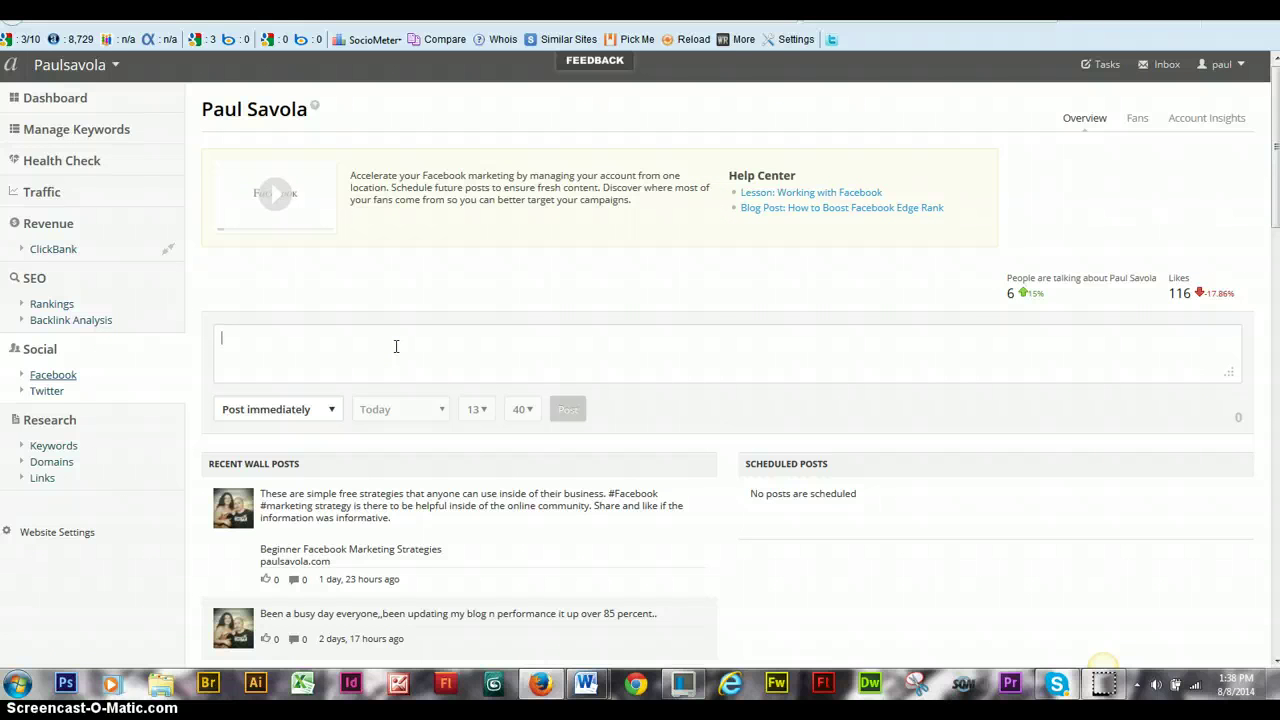
Open the keyword research tool in the Research section.
left_click(50, 396)
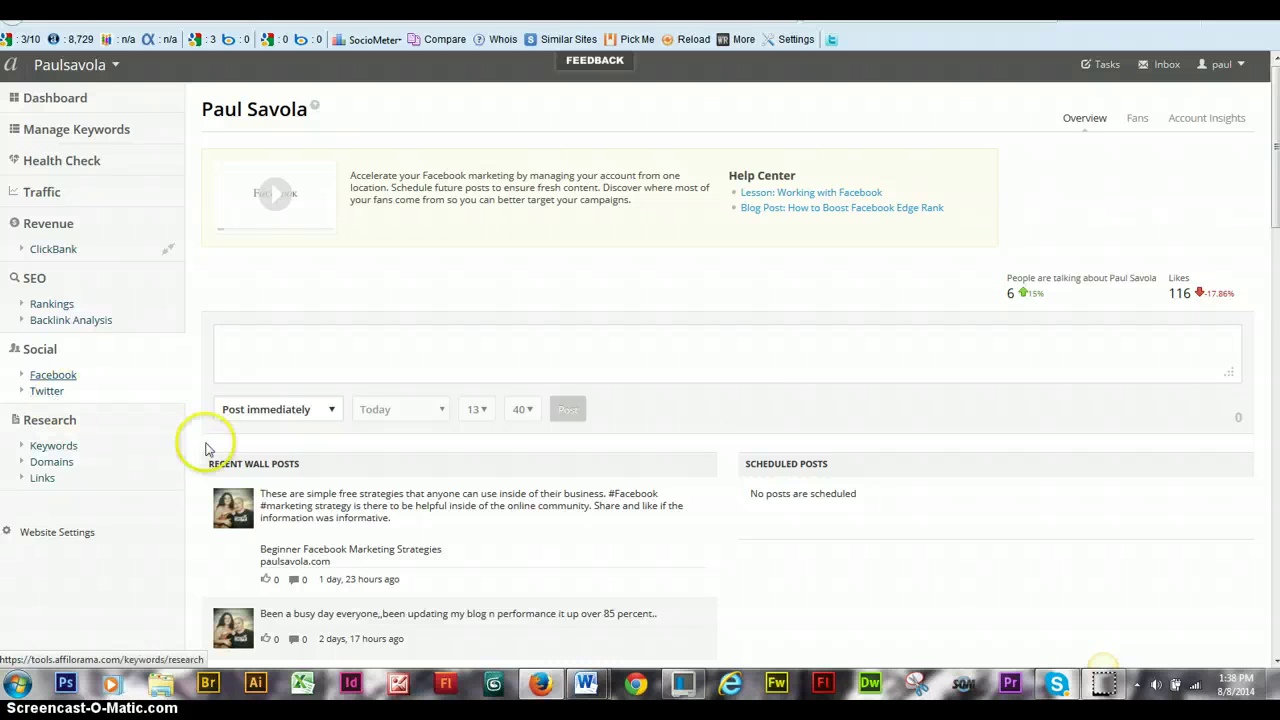
left_click(58, 446)
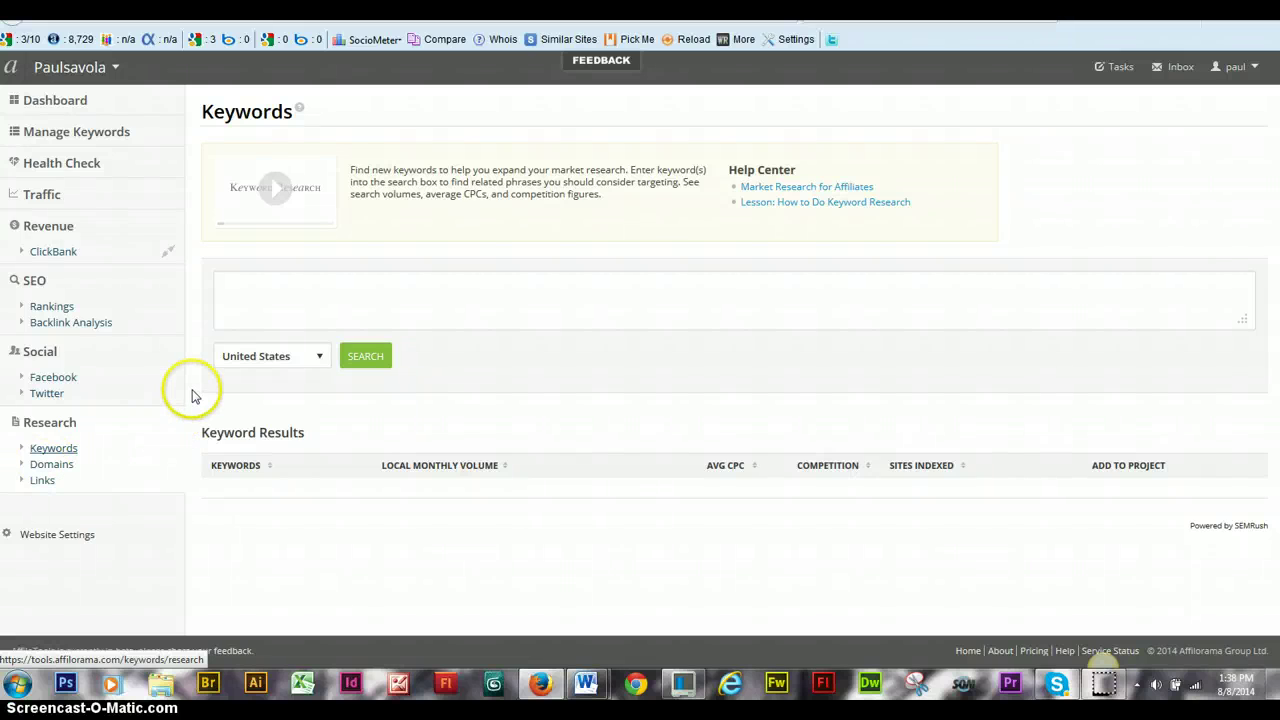
Search the keyword research tool for "facebook strategies" in the United States and look over the suggested keywords.
left_click(267, 307)
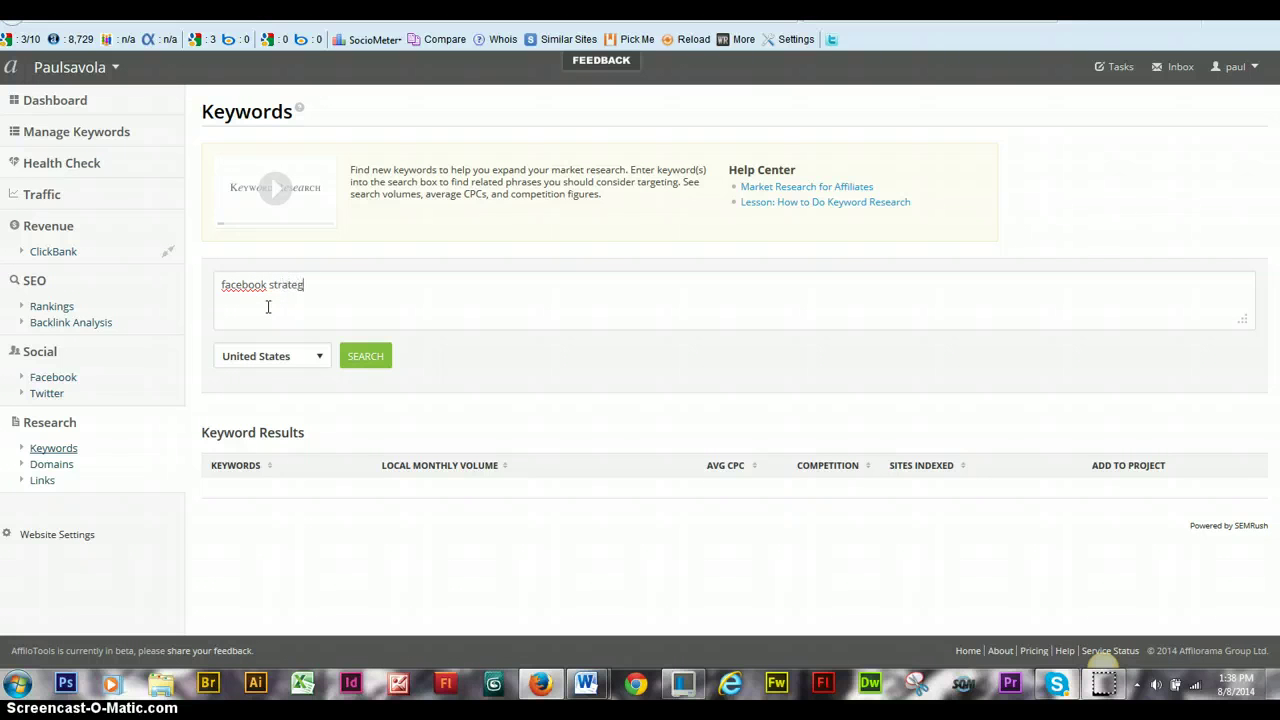
left_click(367, 355)
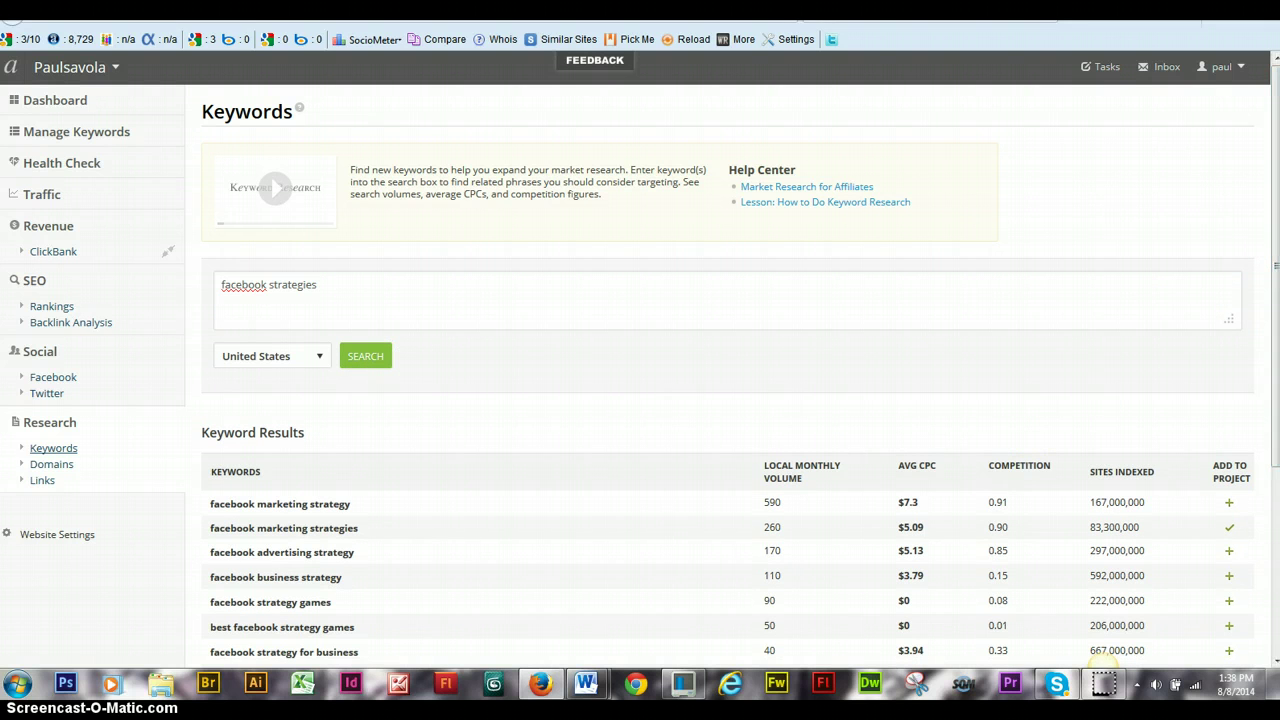
left_click_drag(1273, 310, 1273, 414)
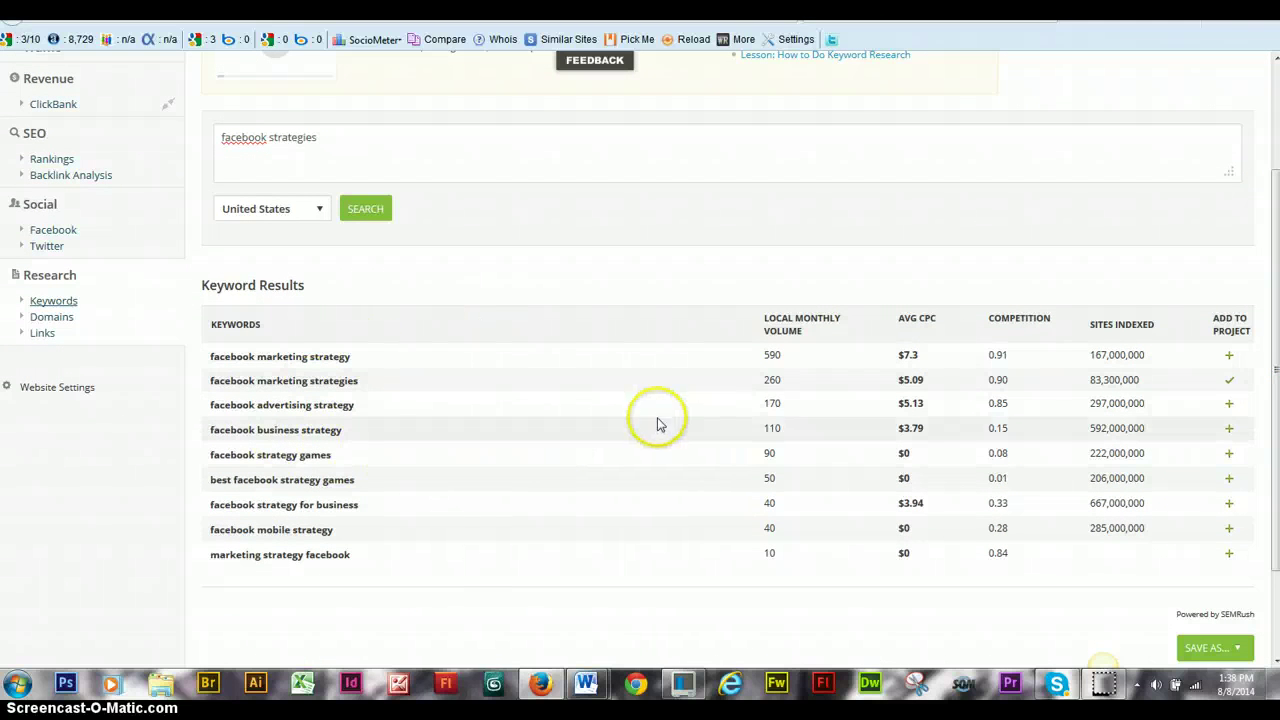
Change the research phrase to "facebook marketing strategies" and run the keyword search again.
left_click(271, 137)
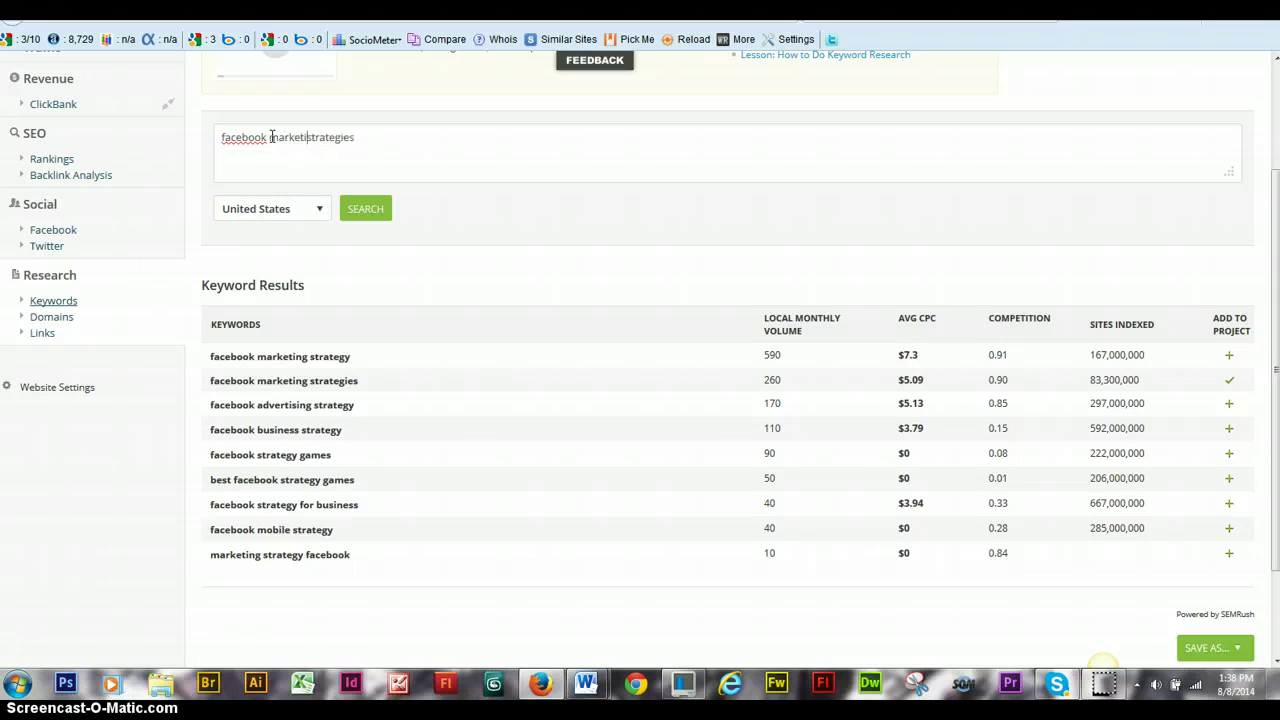
left_click(366, 212)
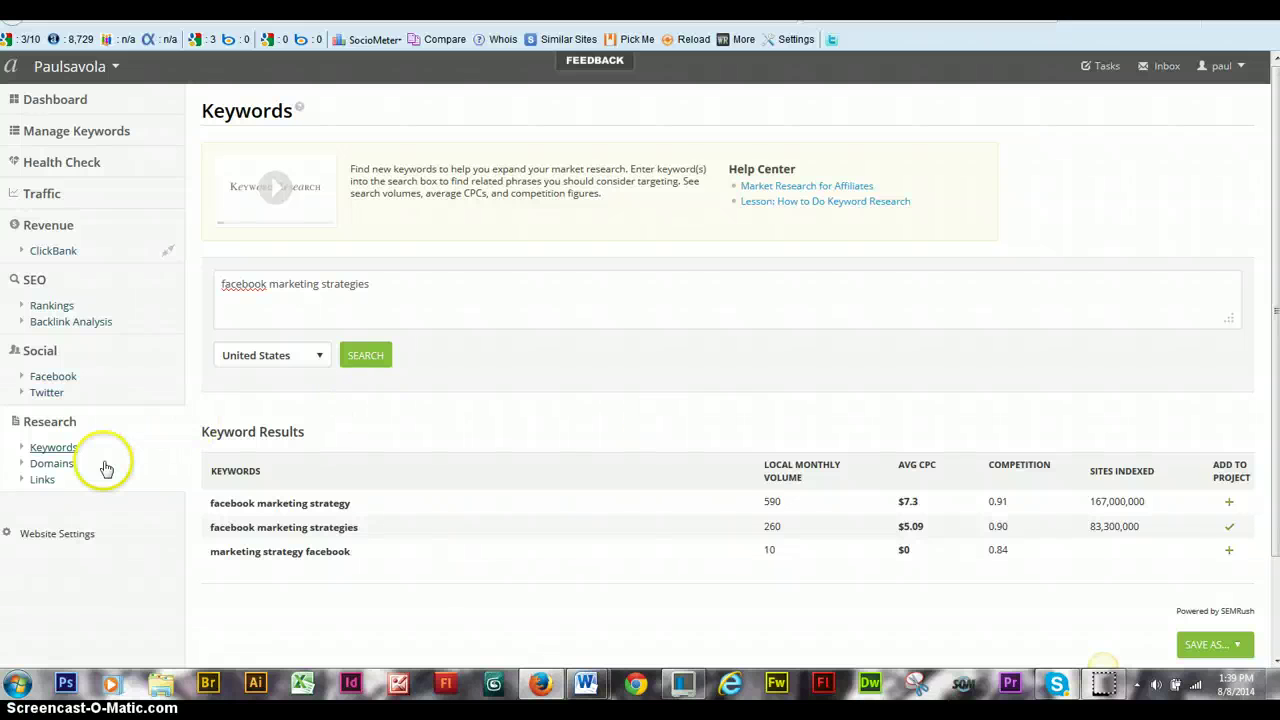
View the domain name research tool, then search the Link Finder for "facebook" with guest post, commenting and article directories as link types.
left_click(52, 464)
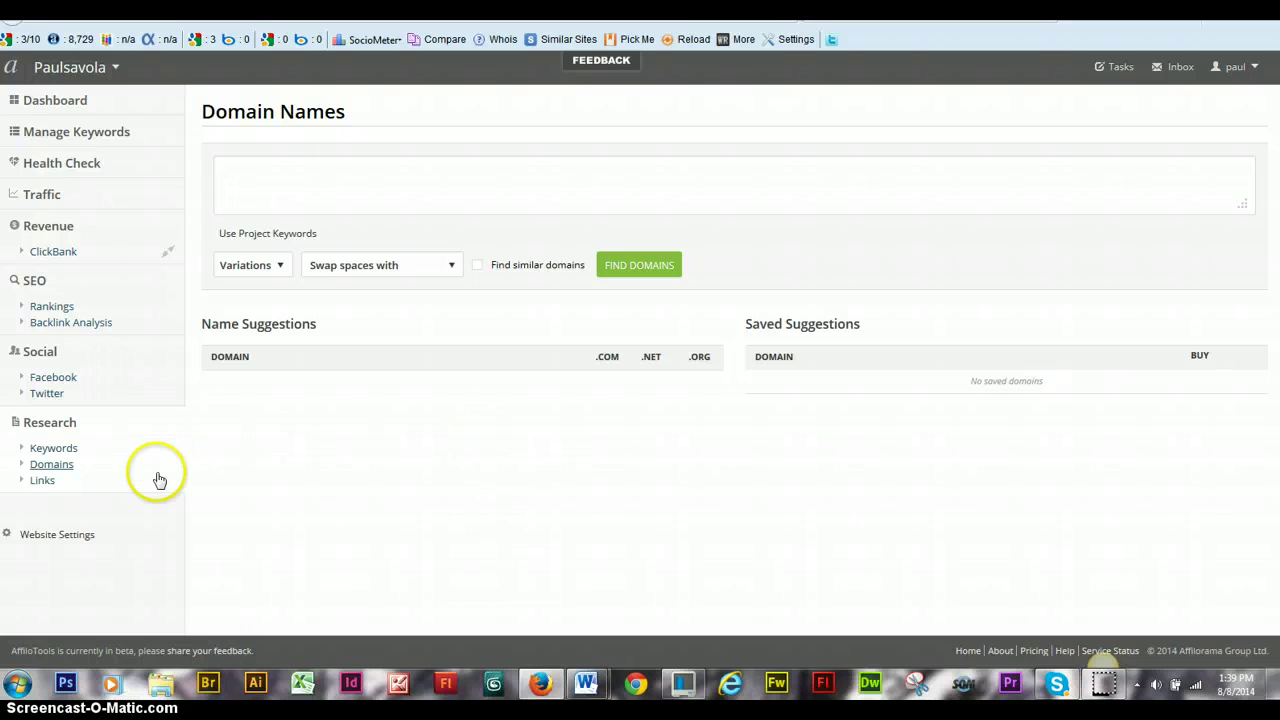
left_click(43, 481)
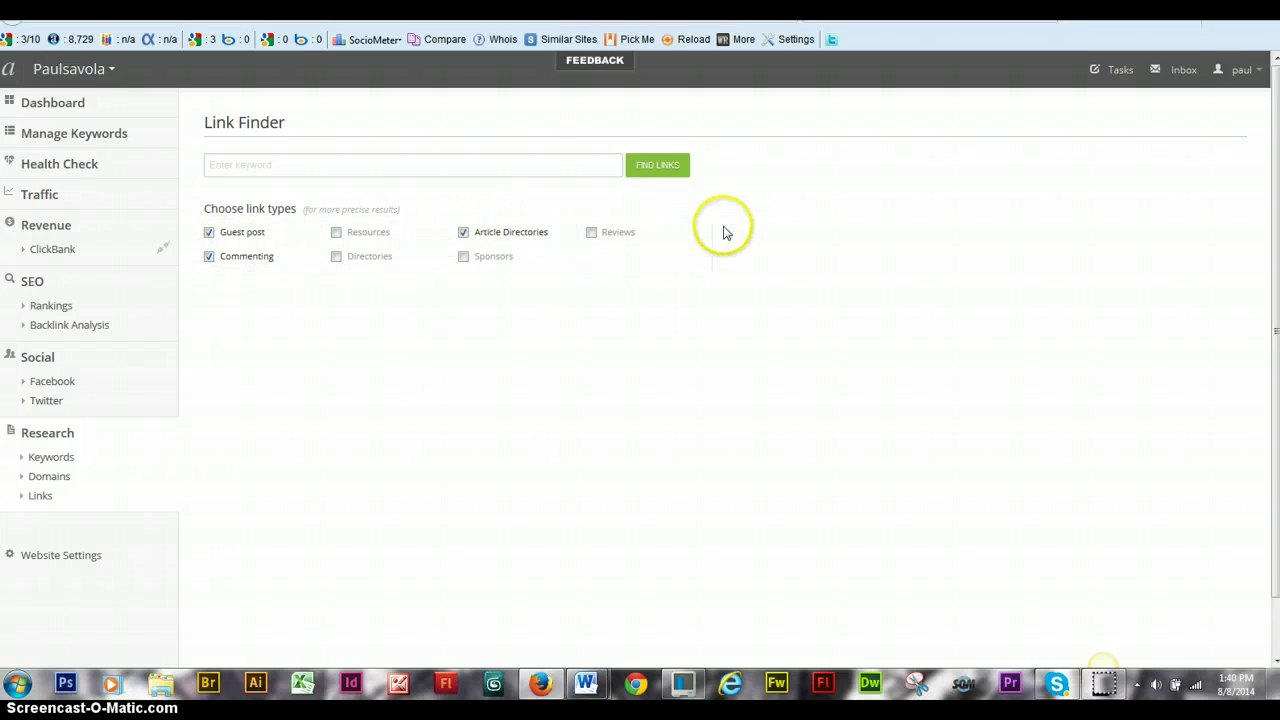
left_click(425, 164)
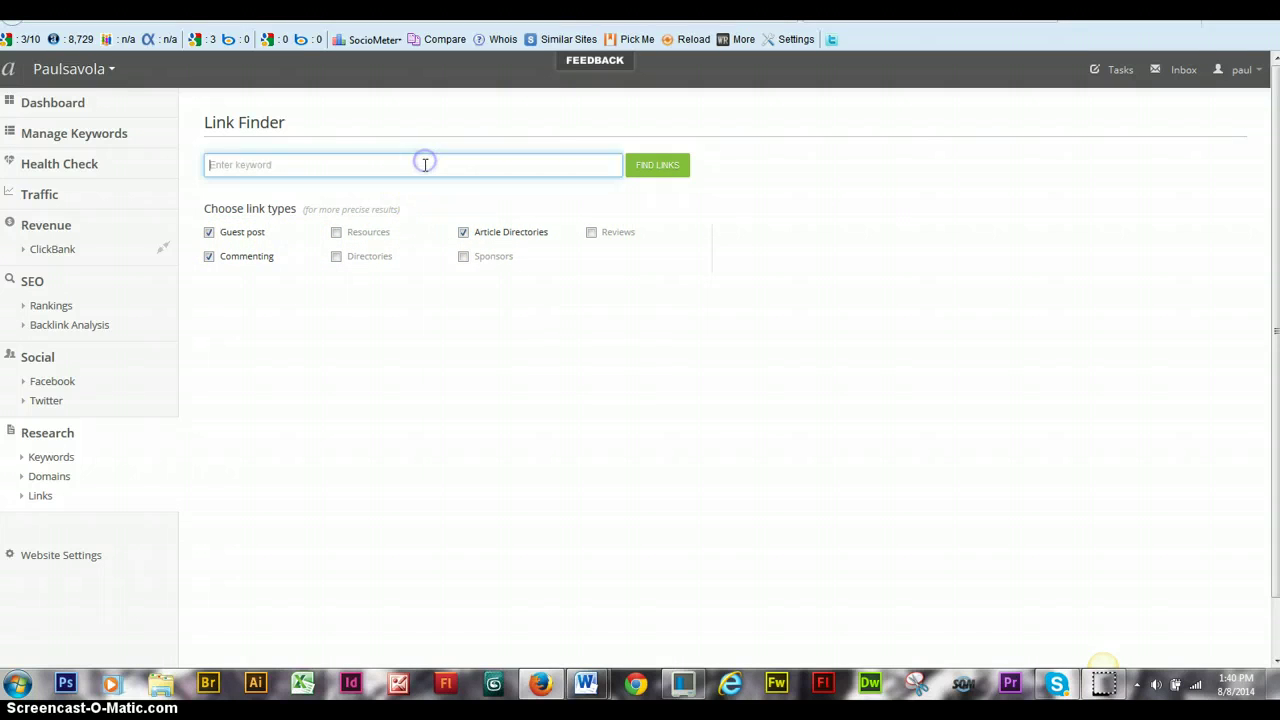
type("fae")
type("ebook")
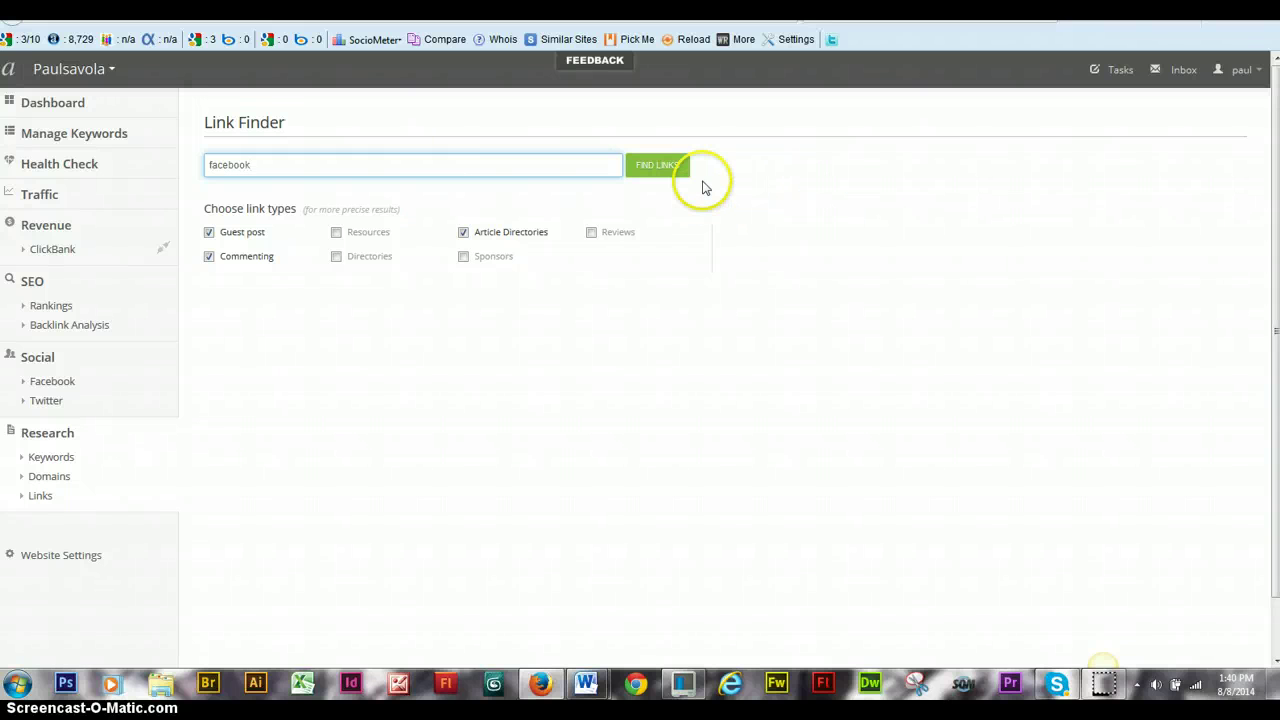
left_click(668, 172)
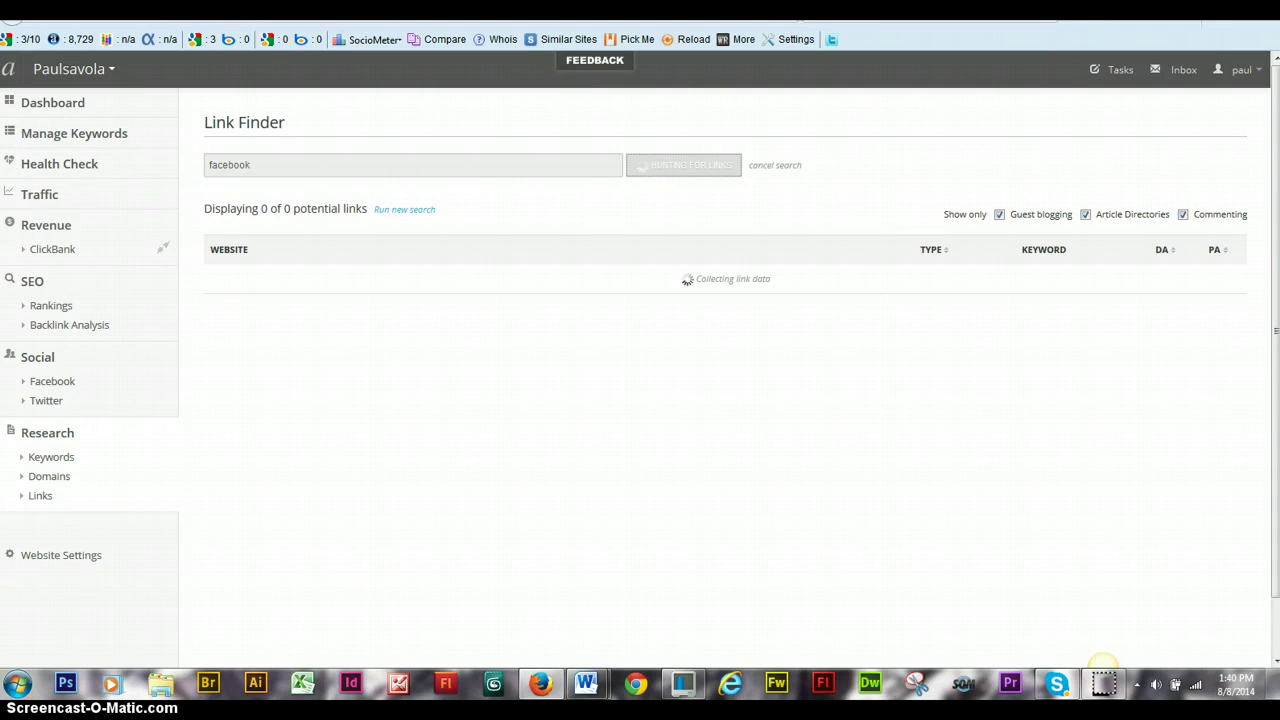
Switch to the GTmetrix report for the blog and review its speed grades and Page Speed recommendations.
key("ctrl+Tab")
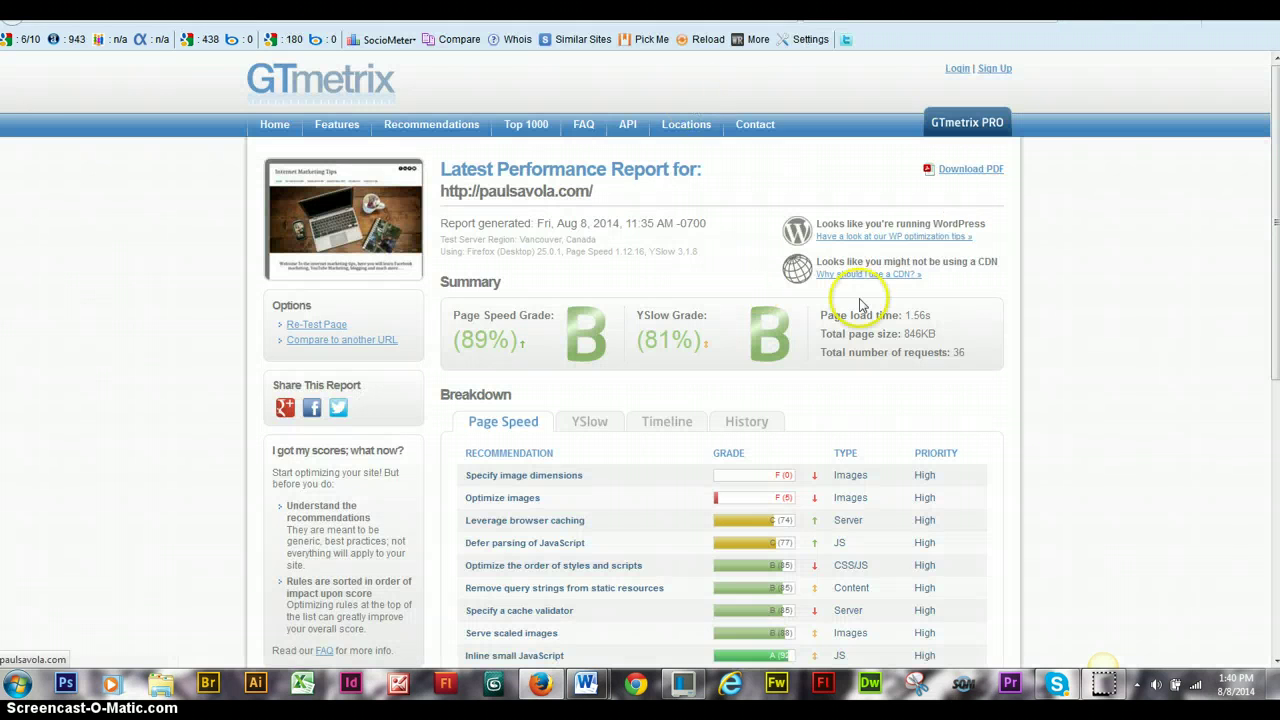
left_click_drag(1273, 135, 1273, 250)
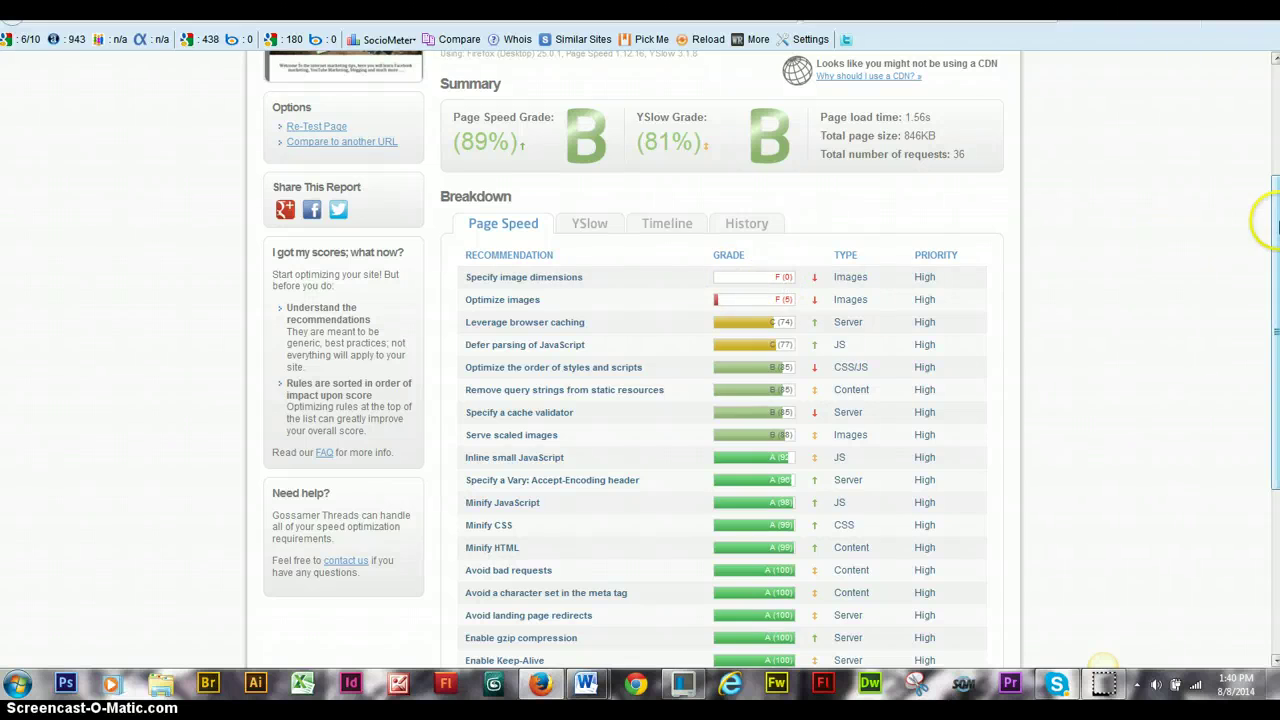
left_click_drag(1273, 228, 1273, 152)
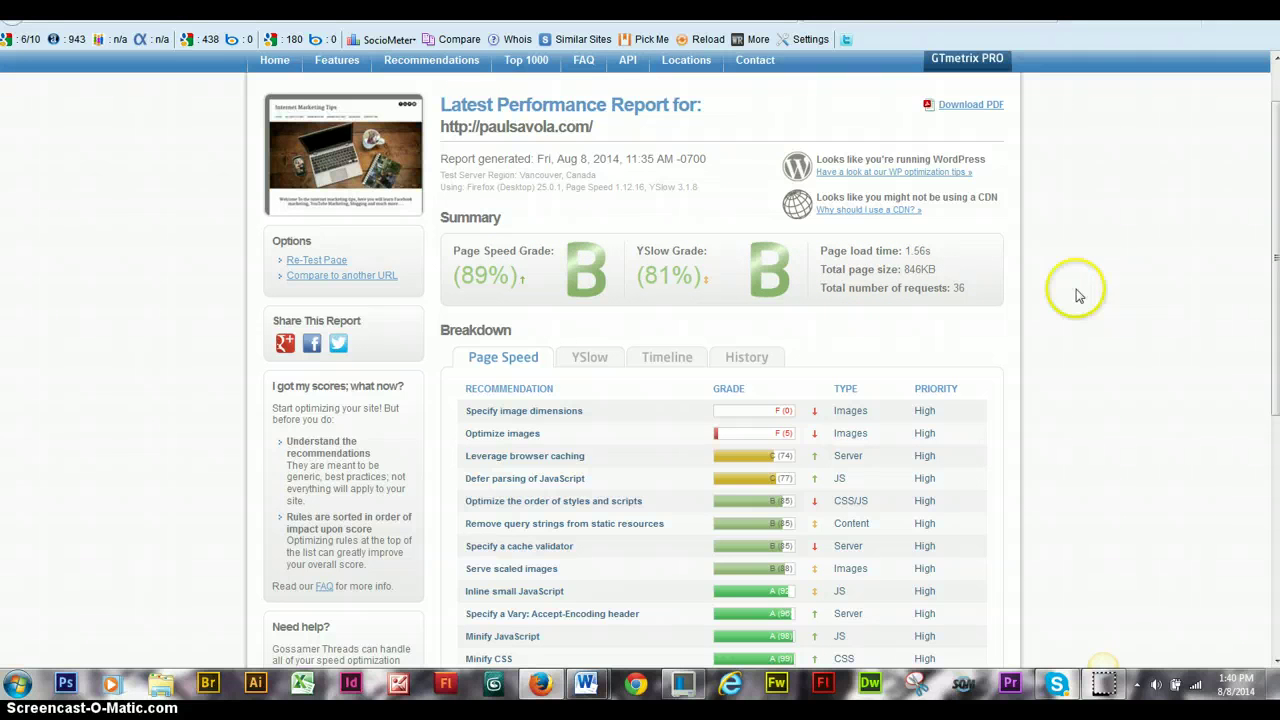
left_click_drag(1275, 265, 1275, 222)
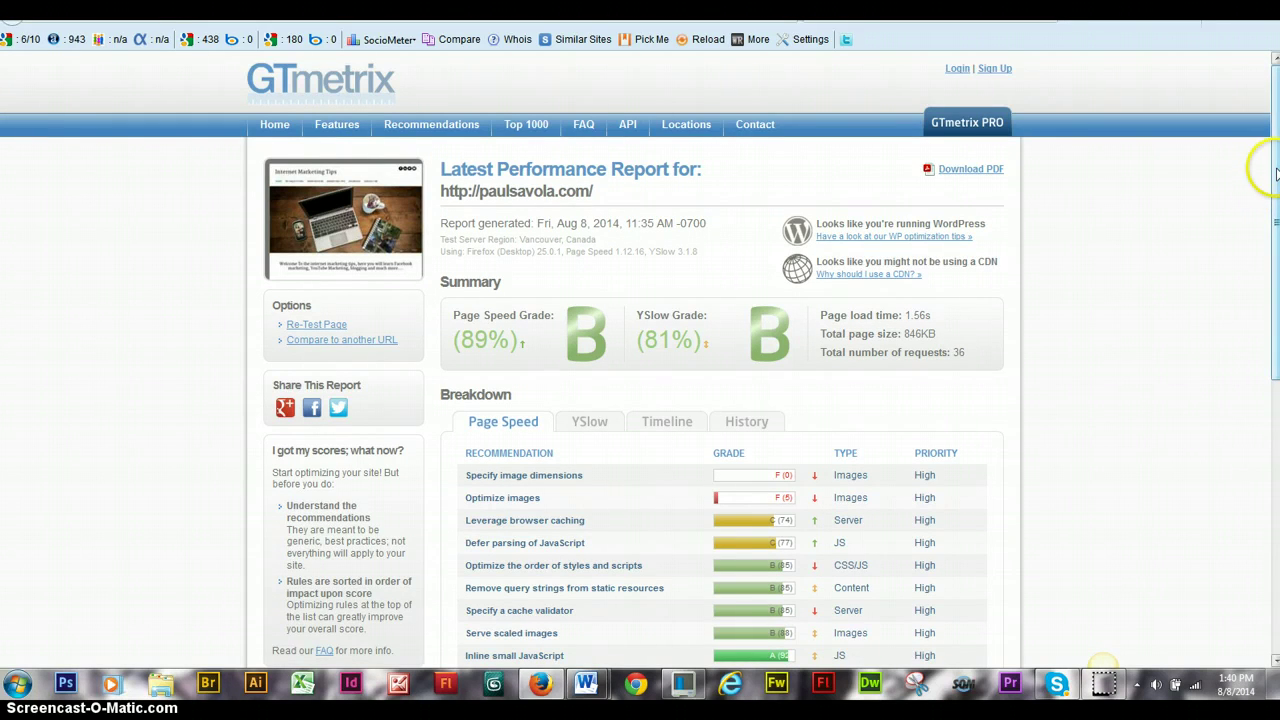
mouse_move(1274, 175)
left_mouse_down()
mouse_move(1276, 245)
mouse_move(1276, 180)
left_mouse_up()
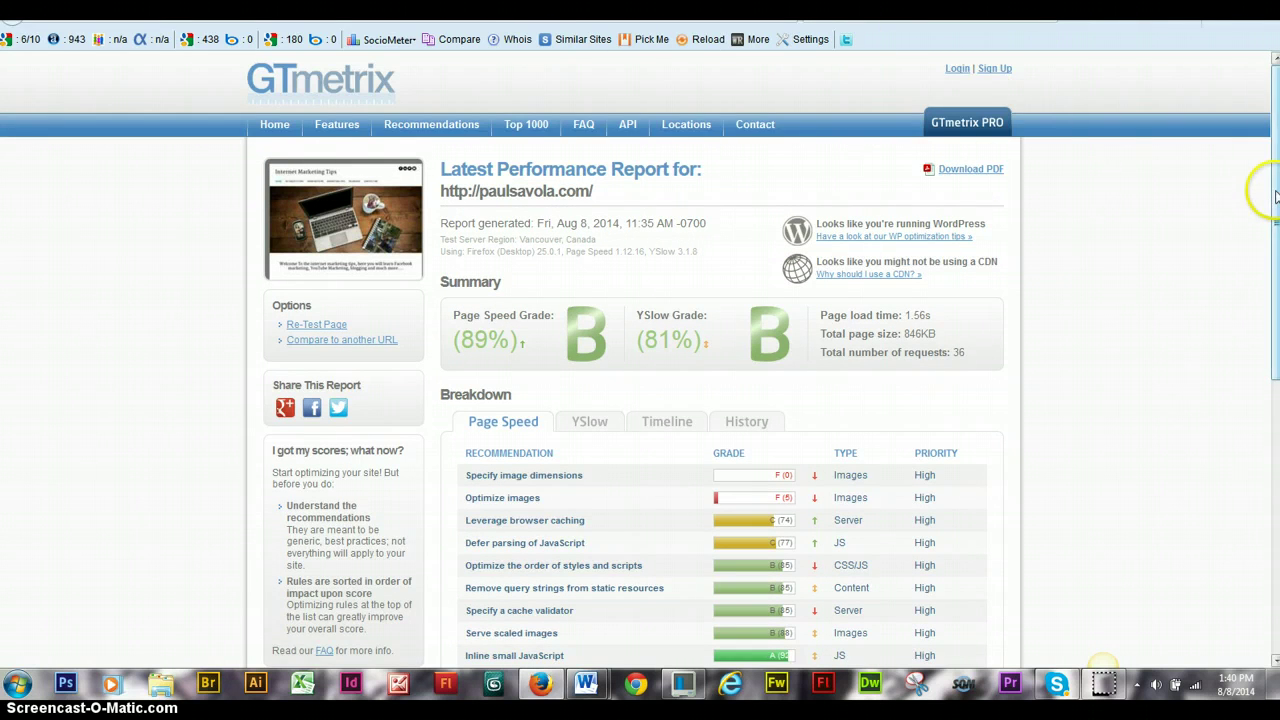
mouse_move(1274, 189)
left_mouse_down()
mouse_move(1276, 248)
mouse_move(1276, 190)
left_mouse_up()
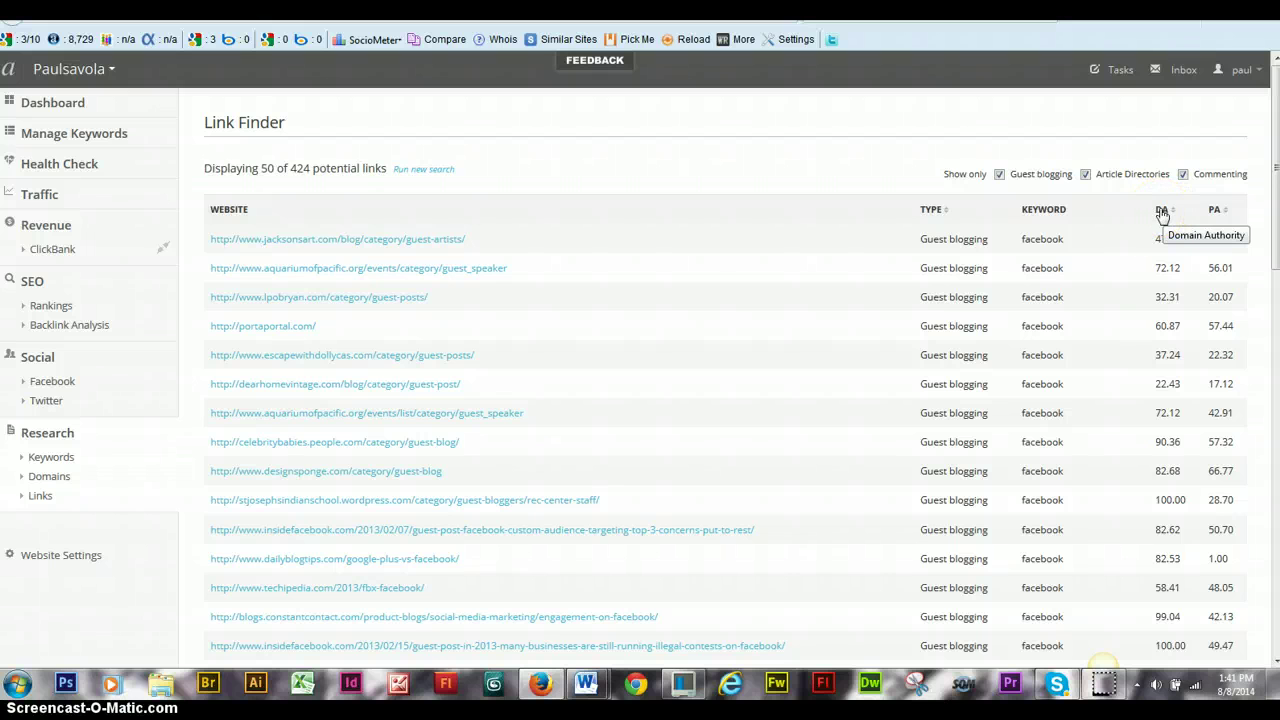
Check the domain and page authority columns, then open the first guest blogging result, Jackson's Art Blog, and look over its page.
left_click(1214, 212)
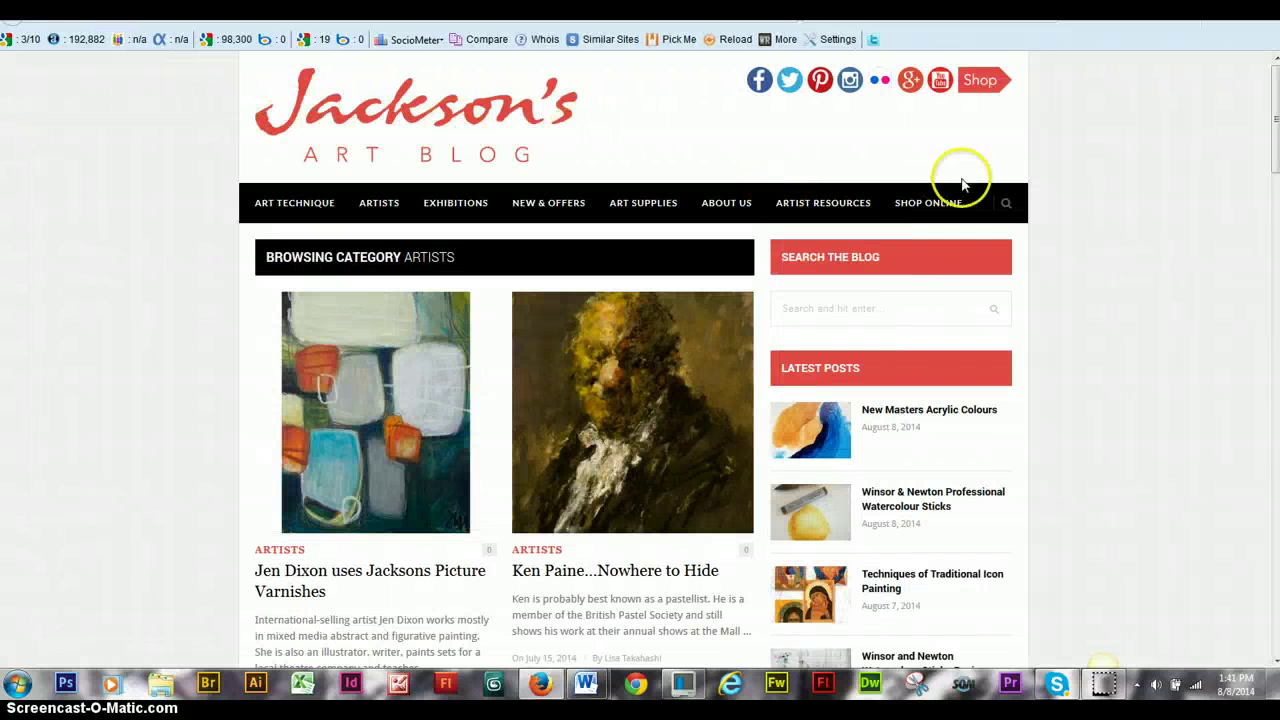
mouse_move(1274, 108)
left_mouse_down()
mouse_move(1275, 200)
mouse_move(1275, 115)
left_mouse_up()
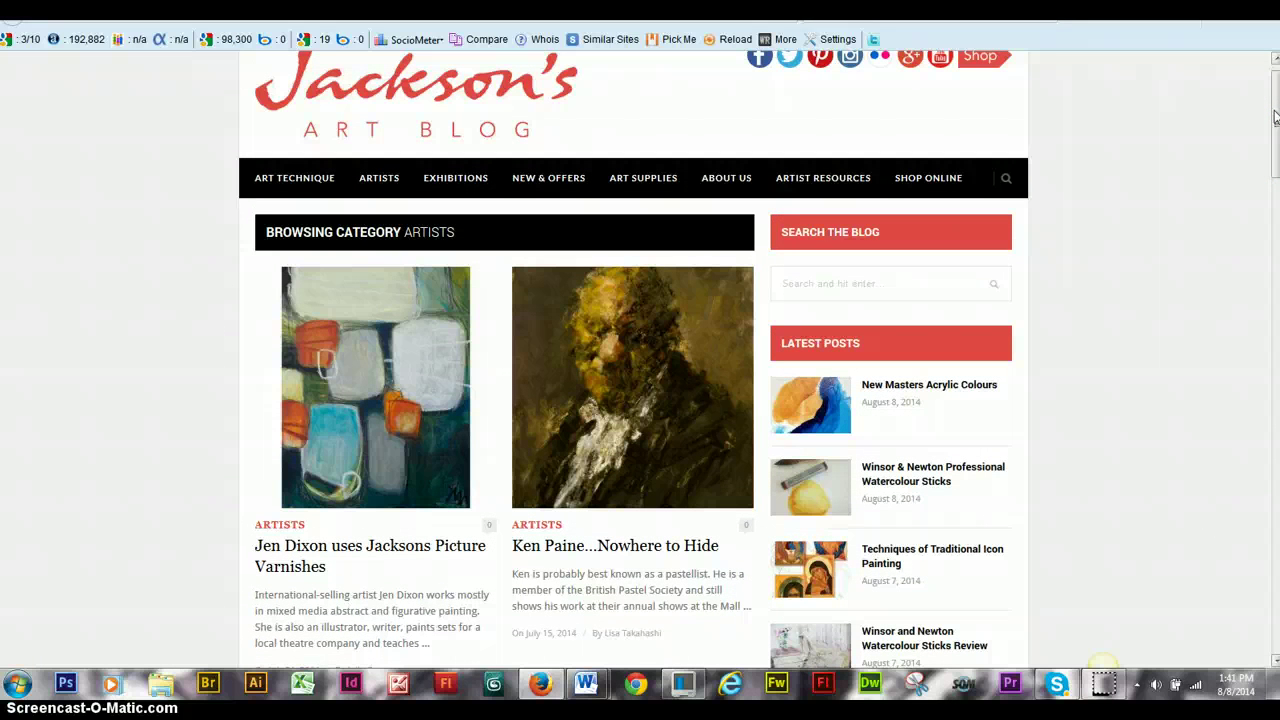
left_click_drag(1275, 116, 1275, 104)
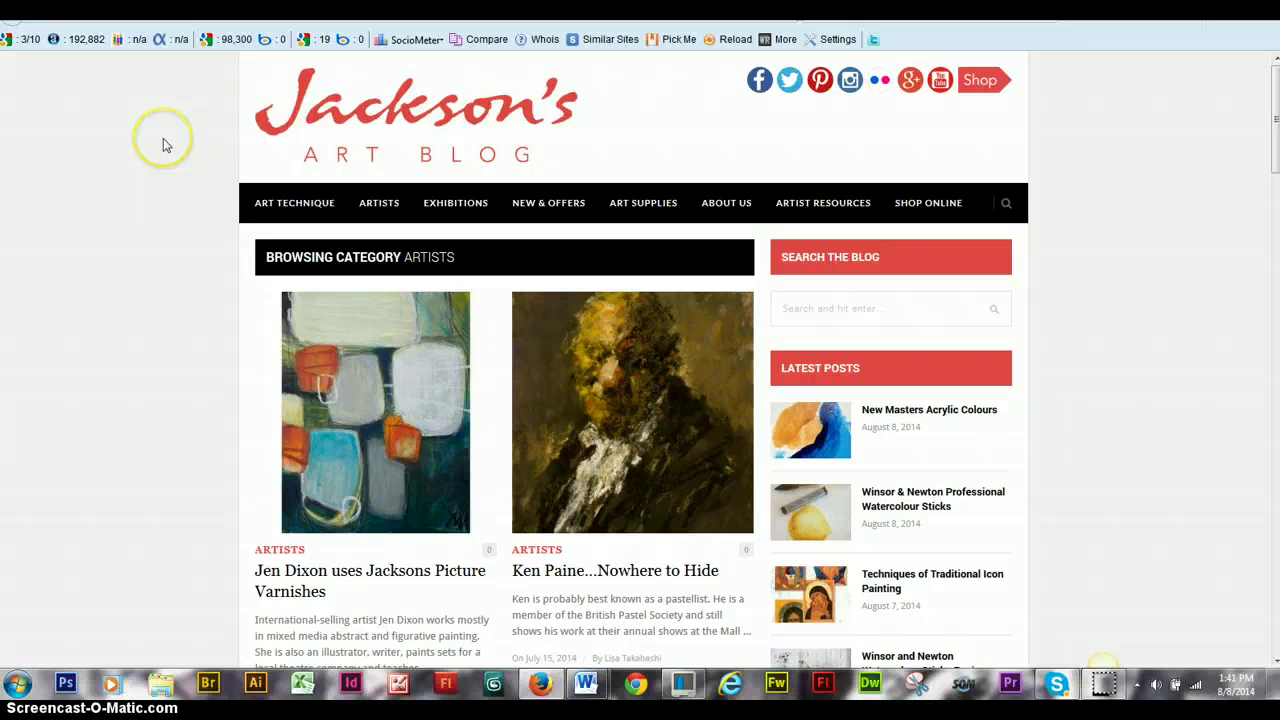
mouse_move(660, 220)
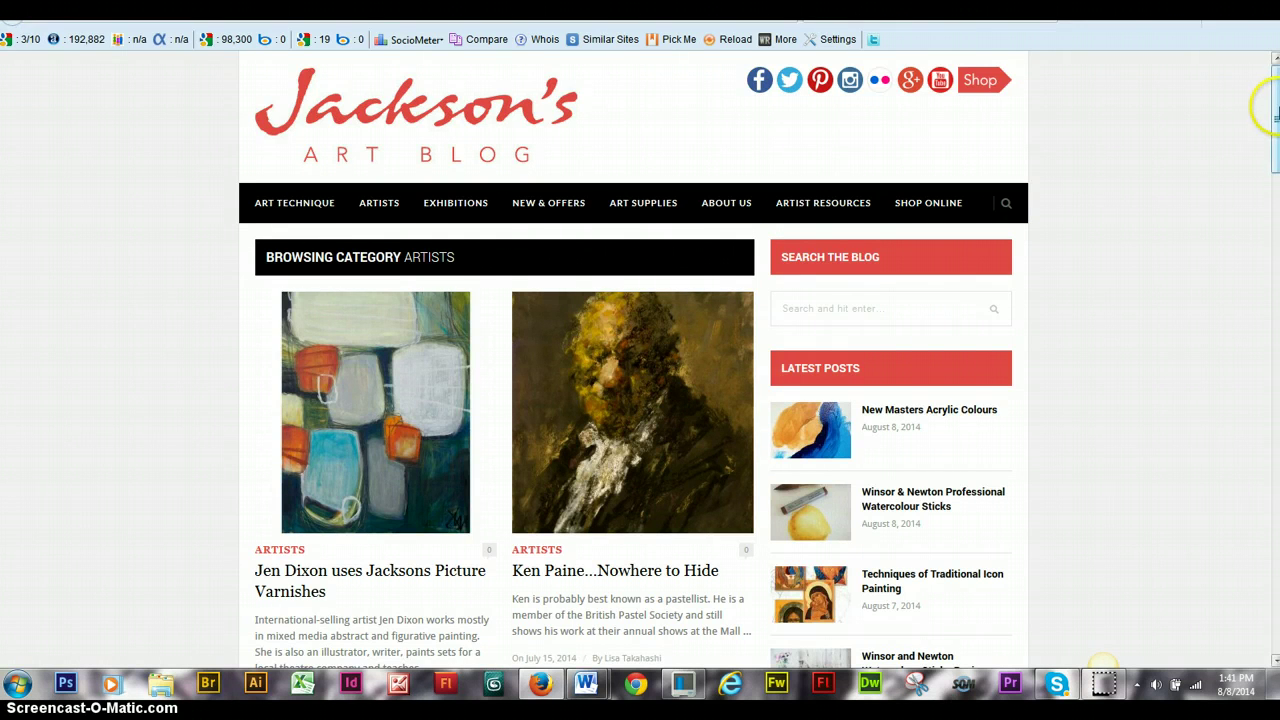
mouse_move(1273, 110)
left_mouse_down()
mouse_move(1273, 180)
mouse_move(1273, 110)
left_mouse_up()
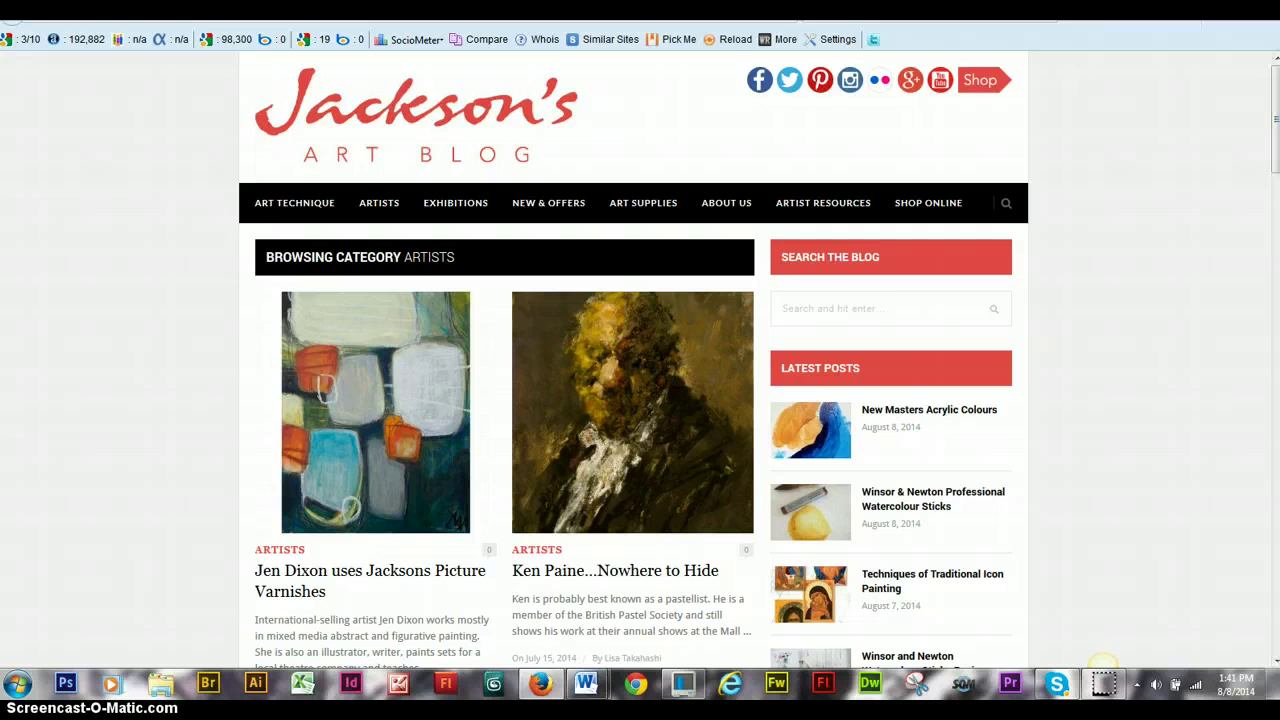
Leave the art blog and return to the Link Finder results for "facebook".
key("alt+Left")
key("alt+Left")
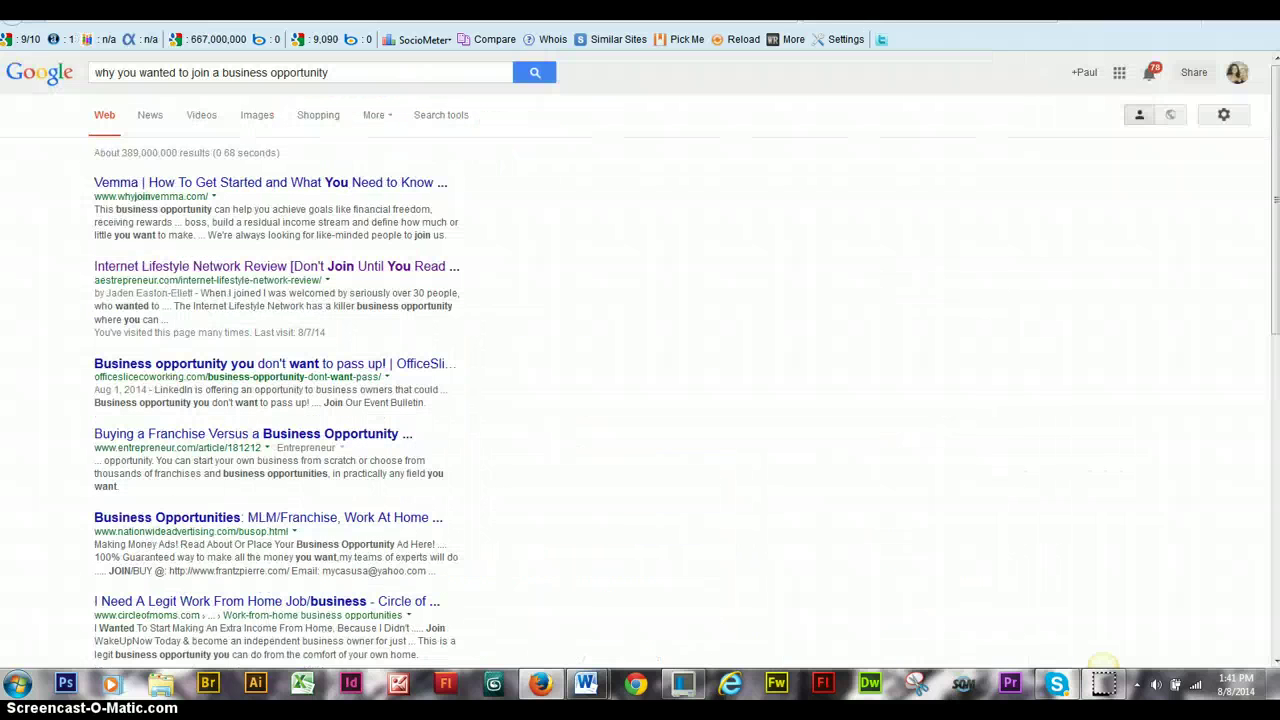
key("alt+Left")
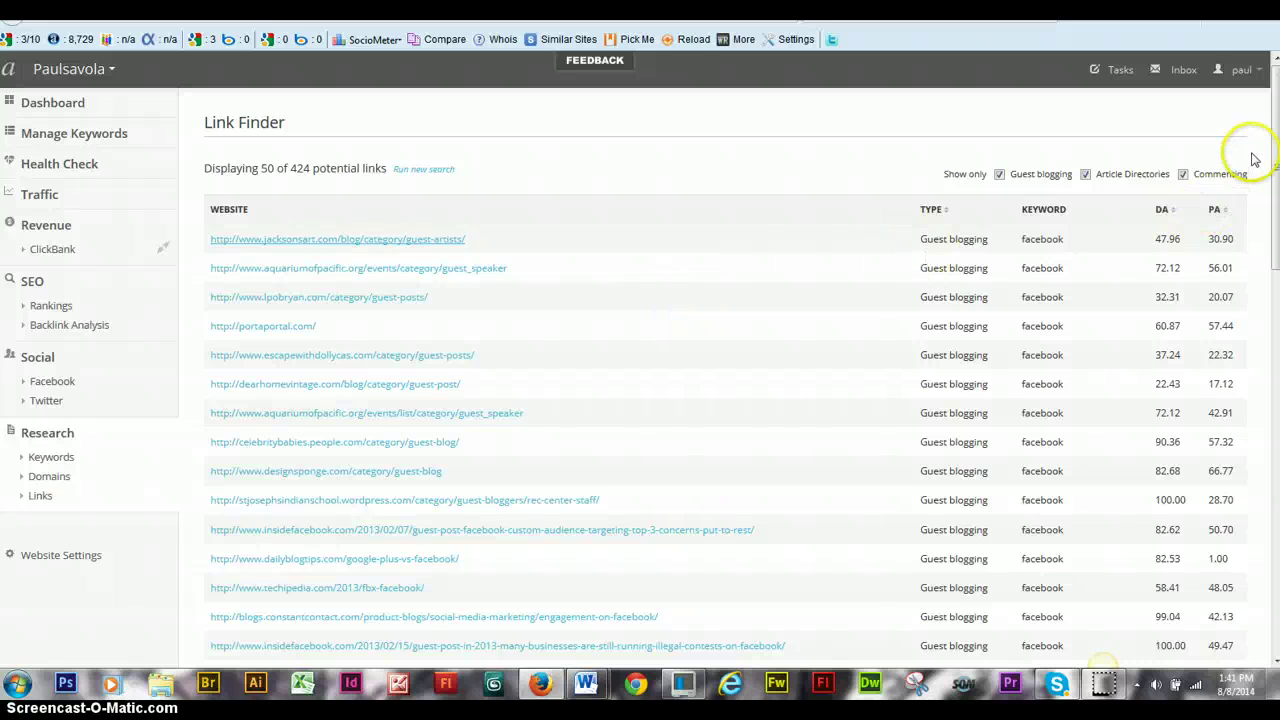
mouse_move(1277, 133)
left_mouse_down()
mouse_move(1277, 225)
mouse_move(1277, 135)
left_mouse_up()
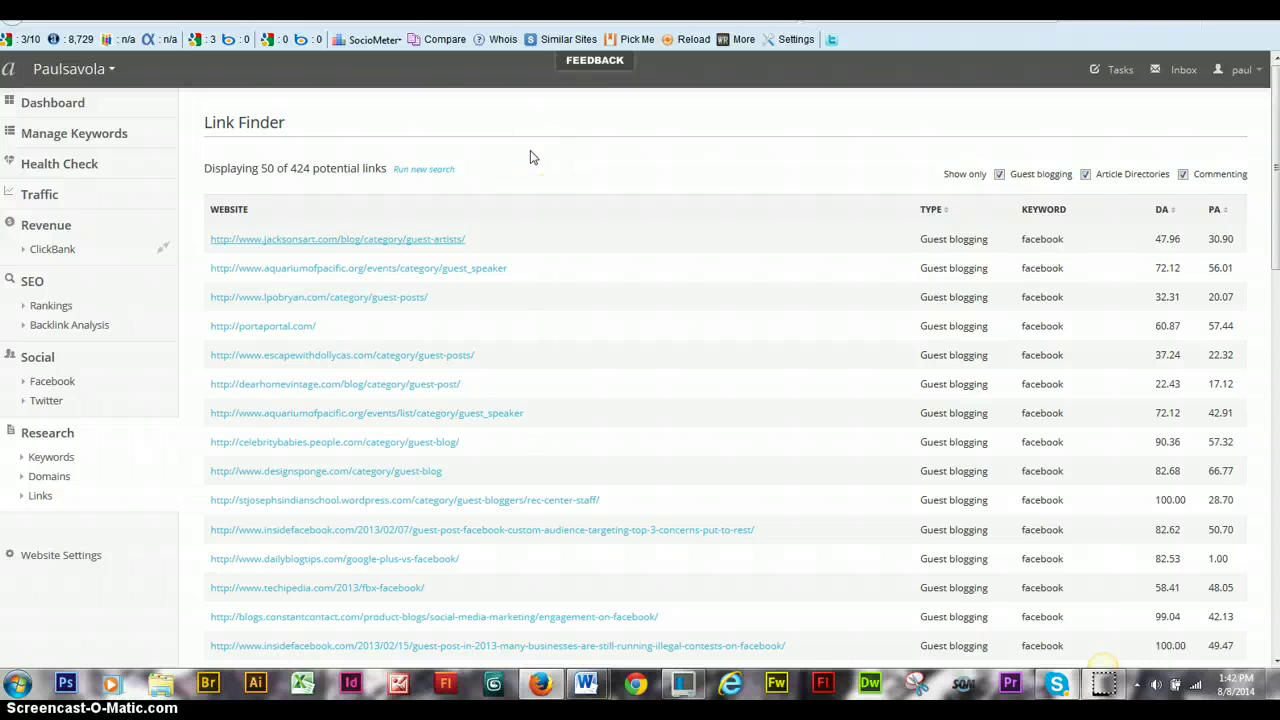
Go back to the blog's GTmetrix performance report and look through its summary and breakdown once more.
key("ctrl+Tab")
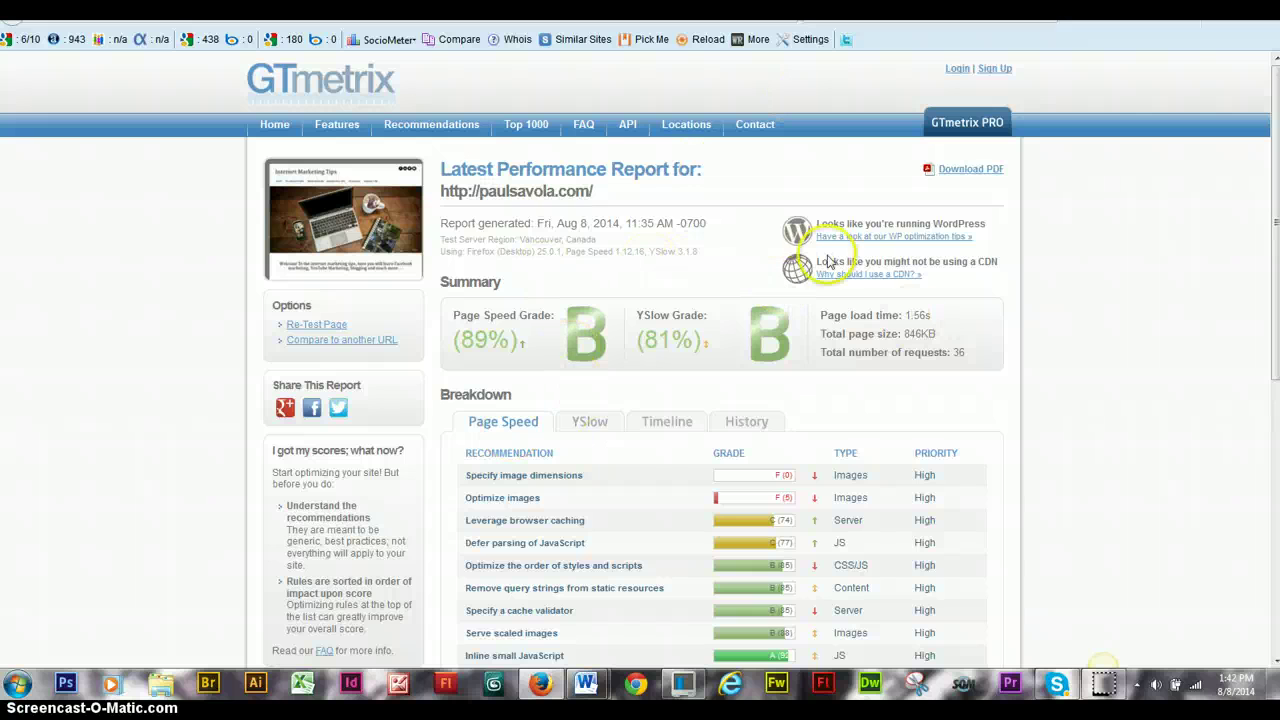
left_click_drag(1272, 112, 1272, 192)
scroll(640, 360, "up", 3)
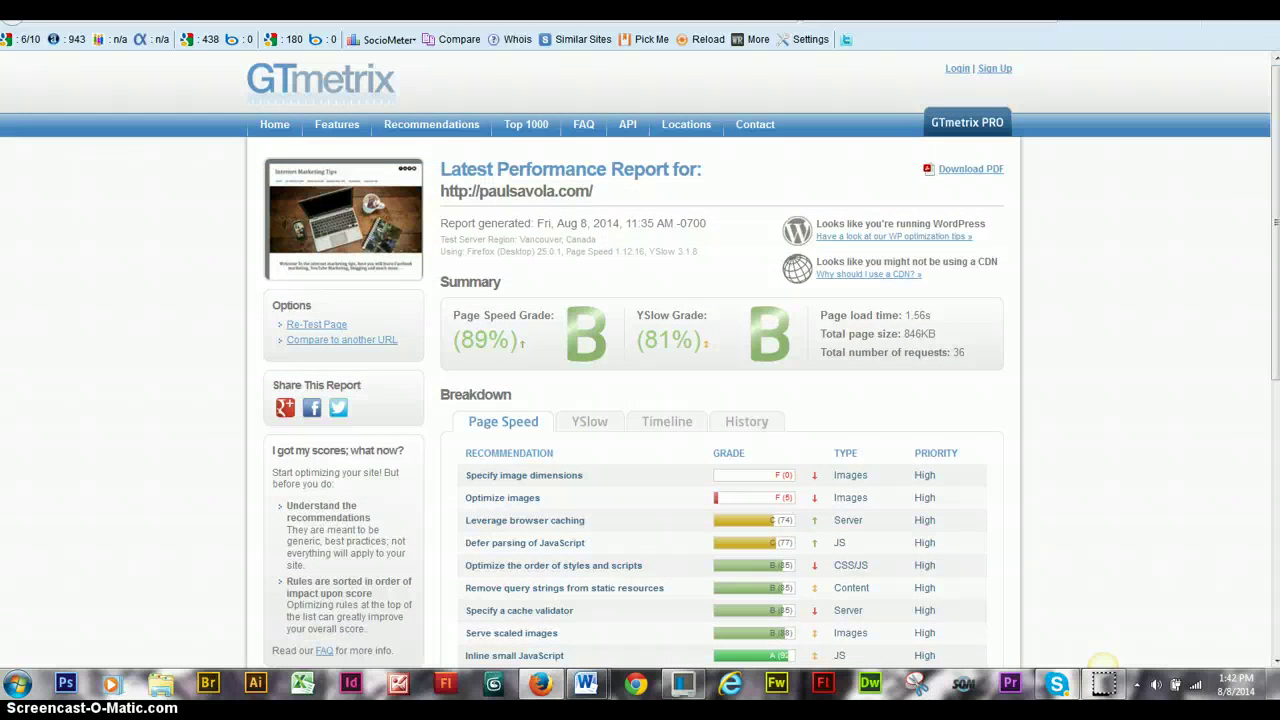
Return to the Link Finder and browse further down the list of potential "facebook" links, ending back at its beginning.
key("ctrl+Tab")
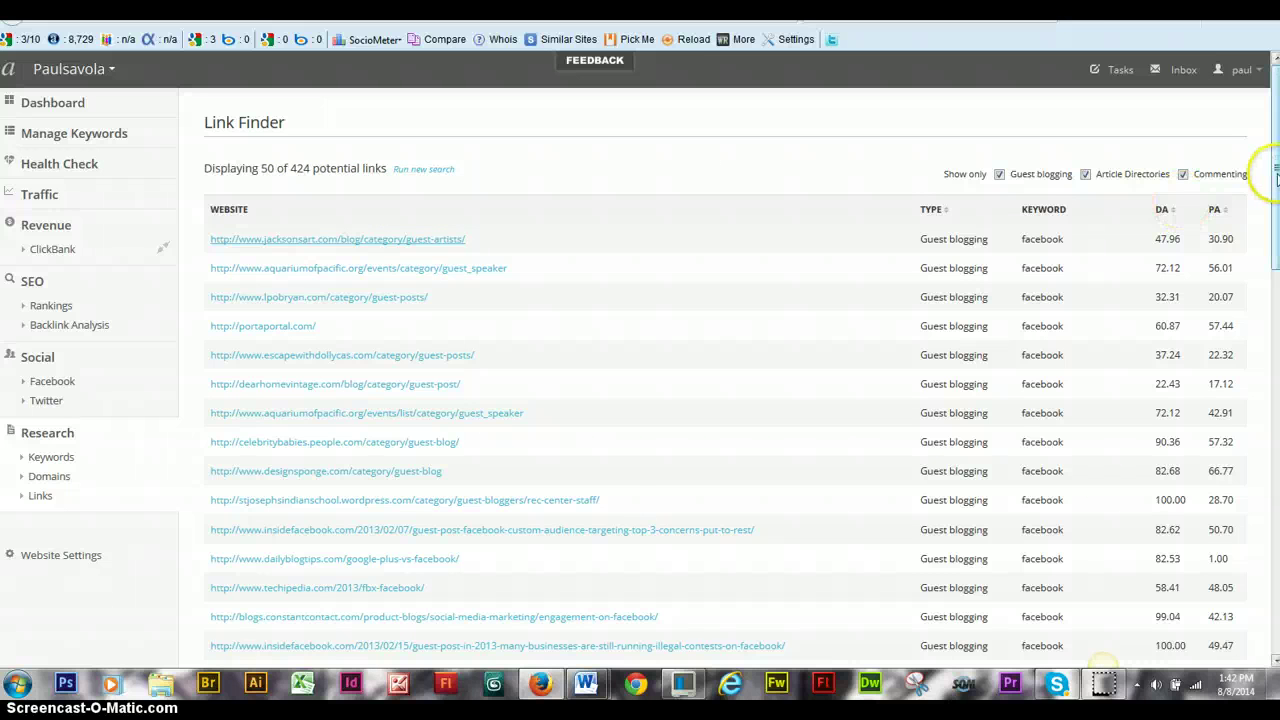
left_click_drag(1276, 178, 1264, 296)
left_click_drag(1275, 527, 1275, 120)
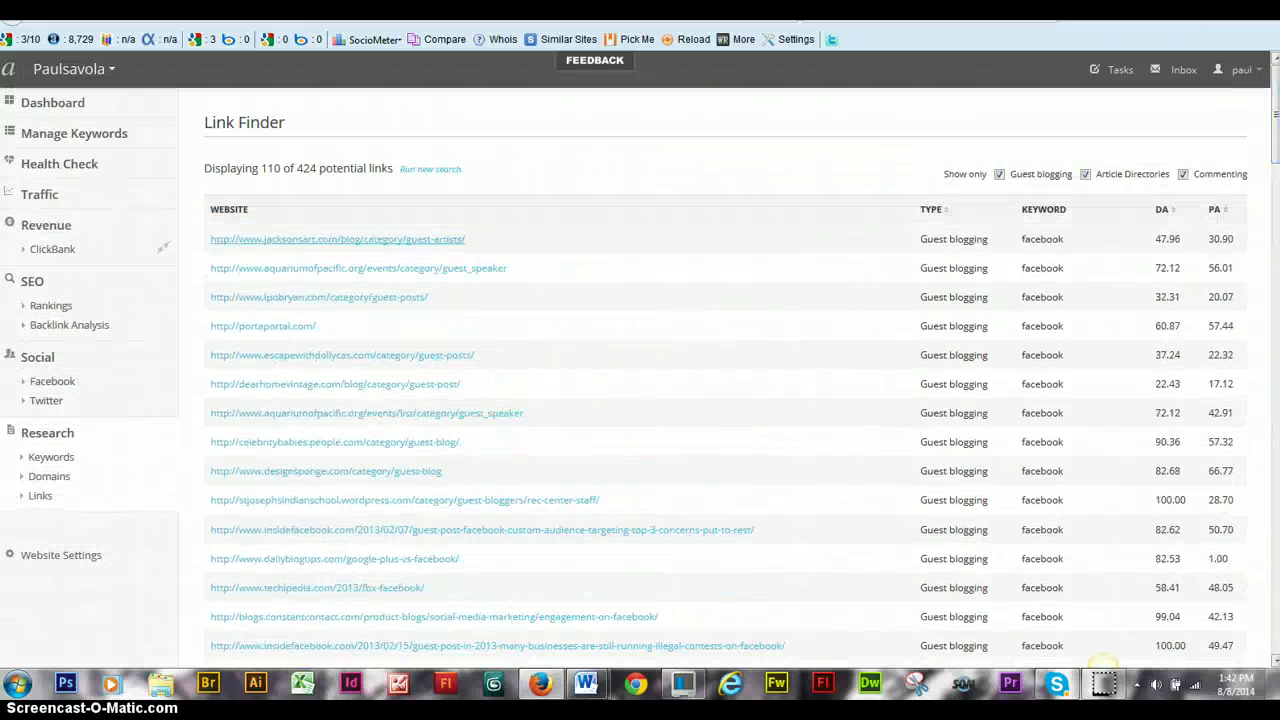